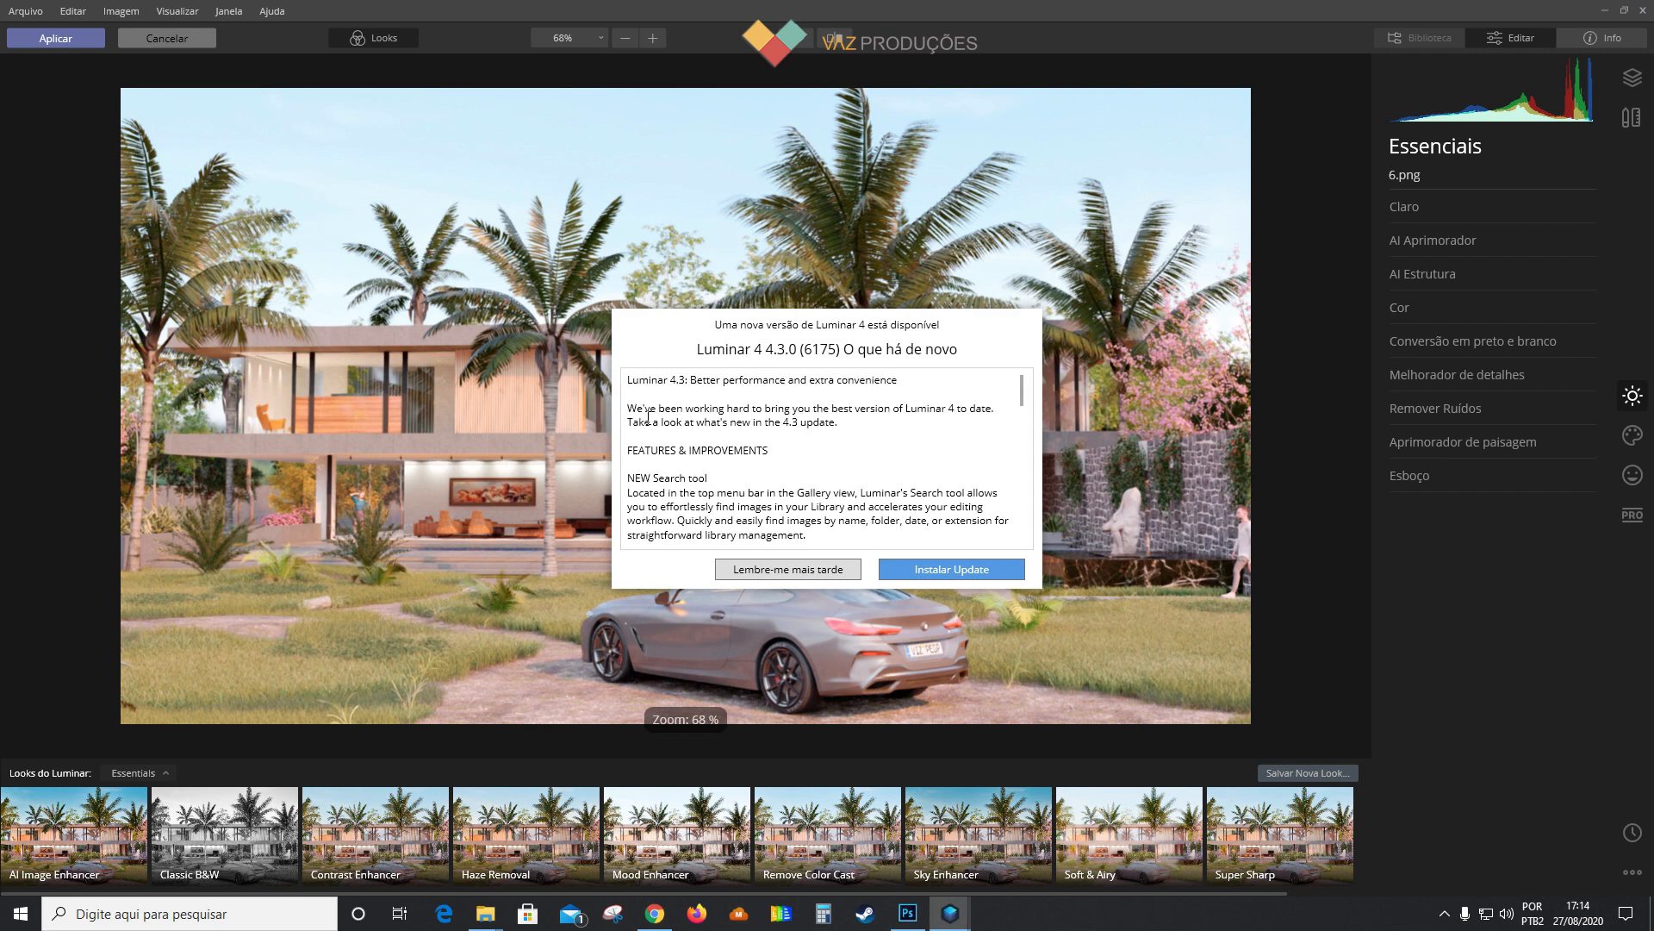
Step: Postpone the software update and open the AI Substituição de Céu settings among the creative tools
left_click(780, 572)
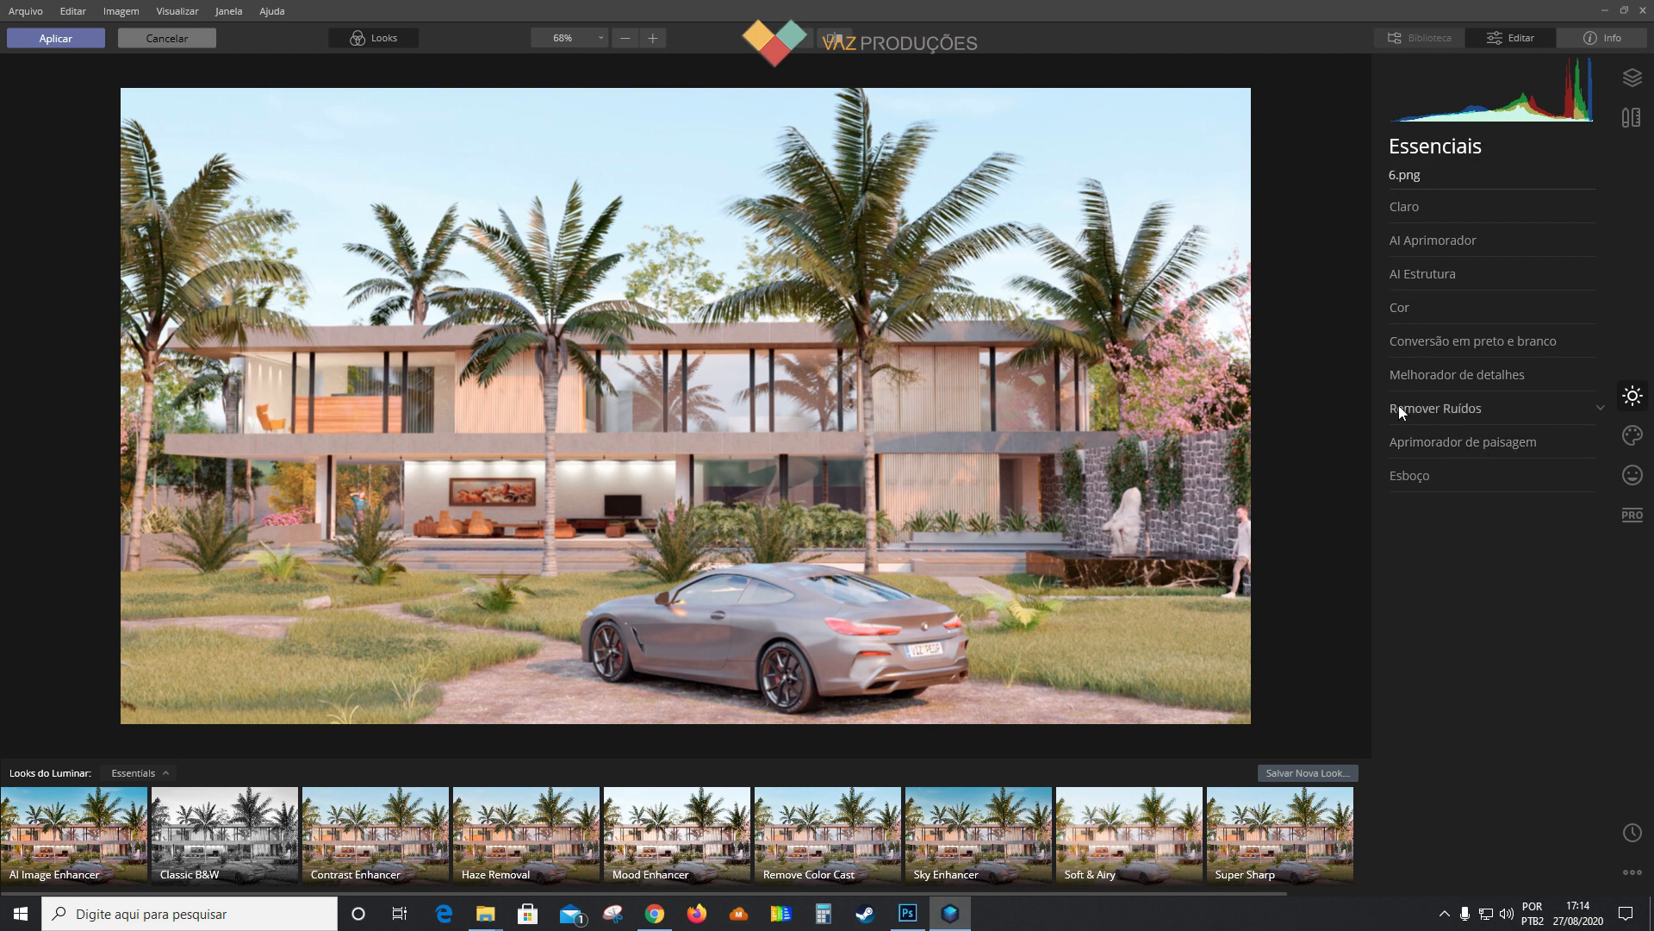
left_click(1499, 444)
left_click(1455, 441)
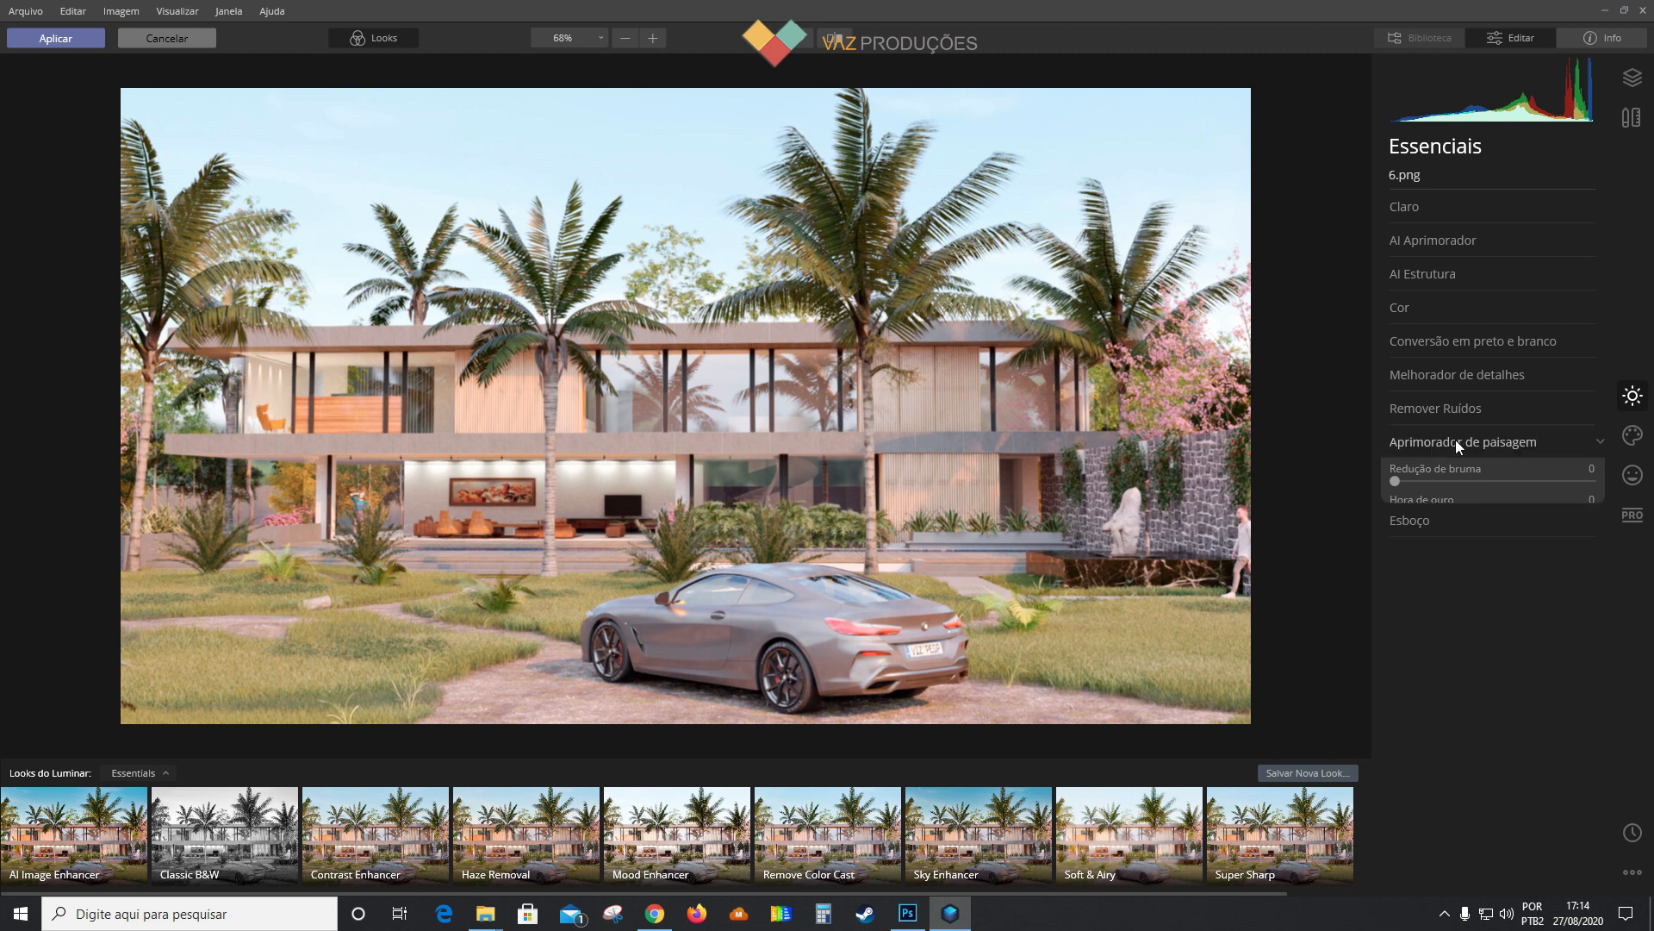
left_click(1640, 447)
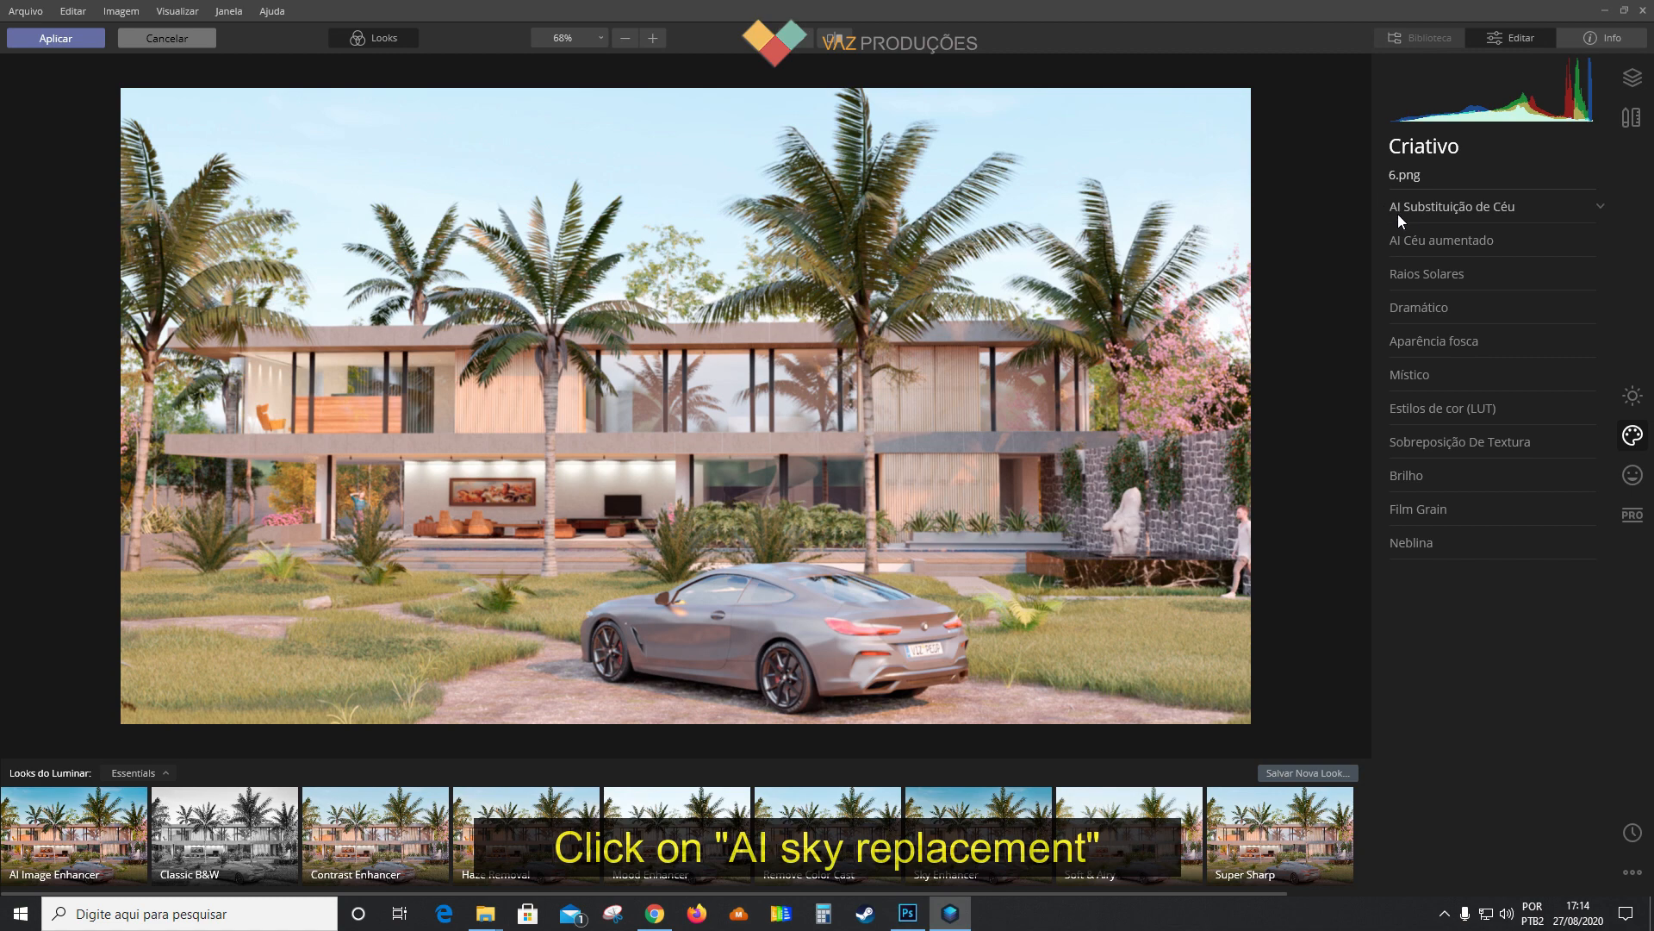
left_click(1534, 210)
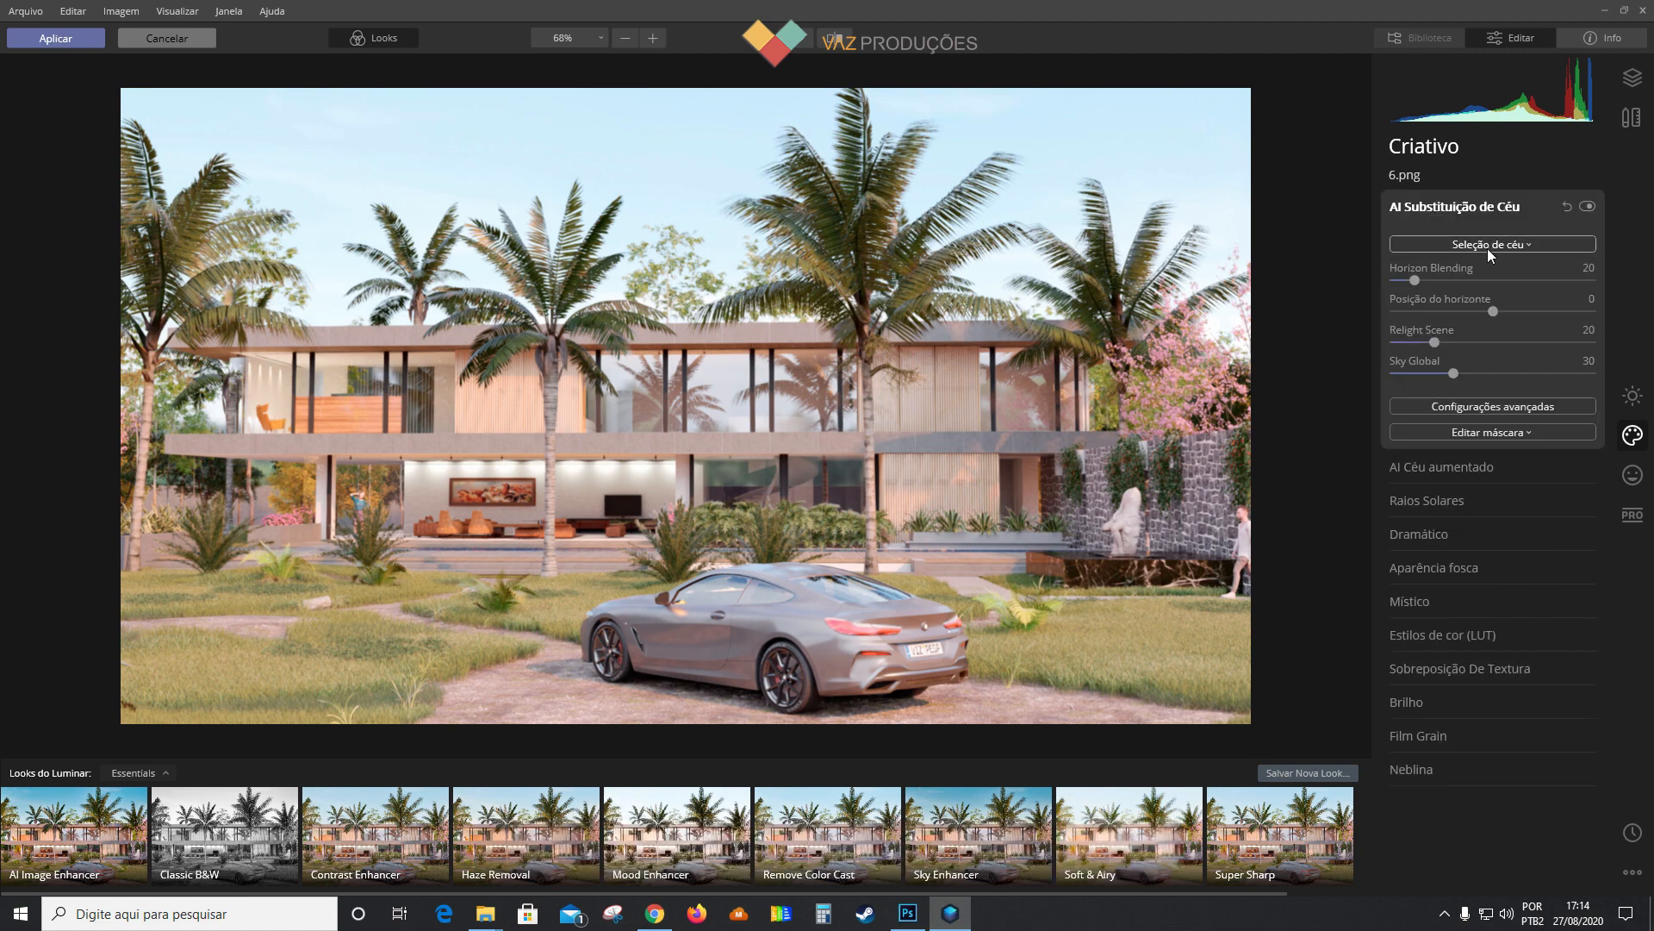
Step: Try the Blue Sky 1, Blue Sky 2 and Blue Sky 3 presets as the replacement sky
left_click(1521, 245)
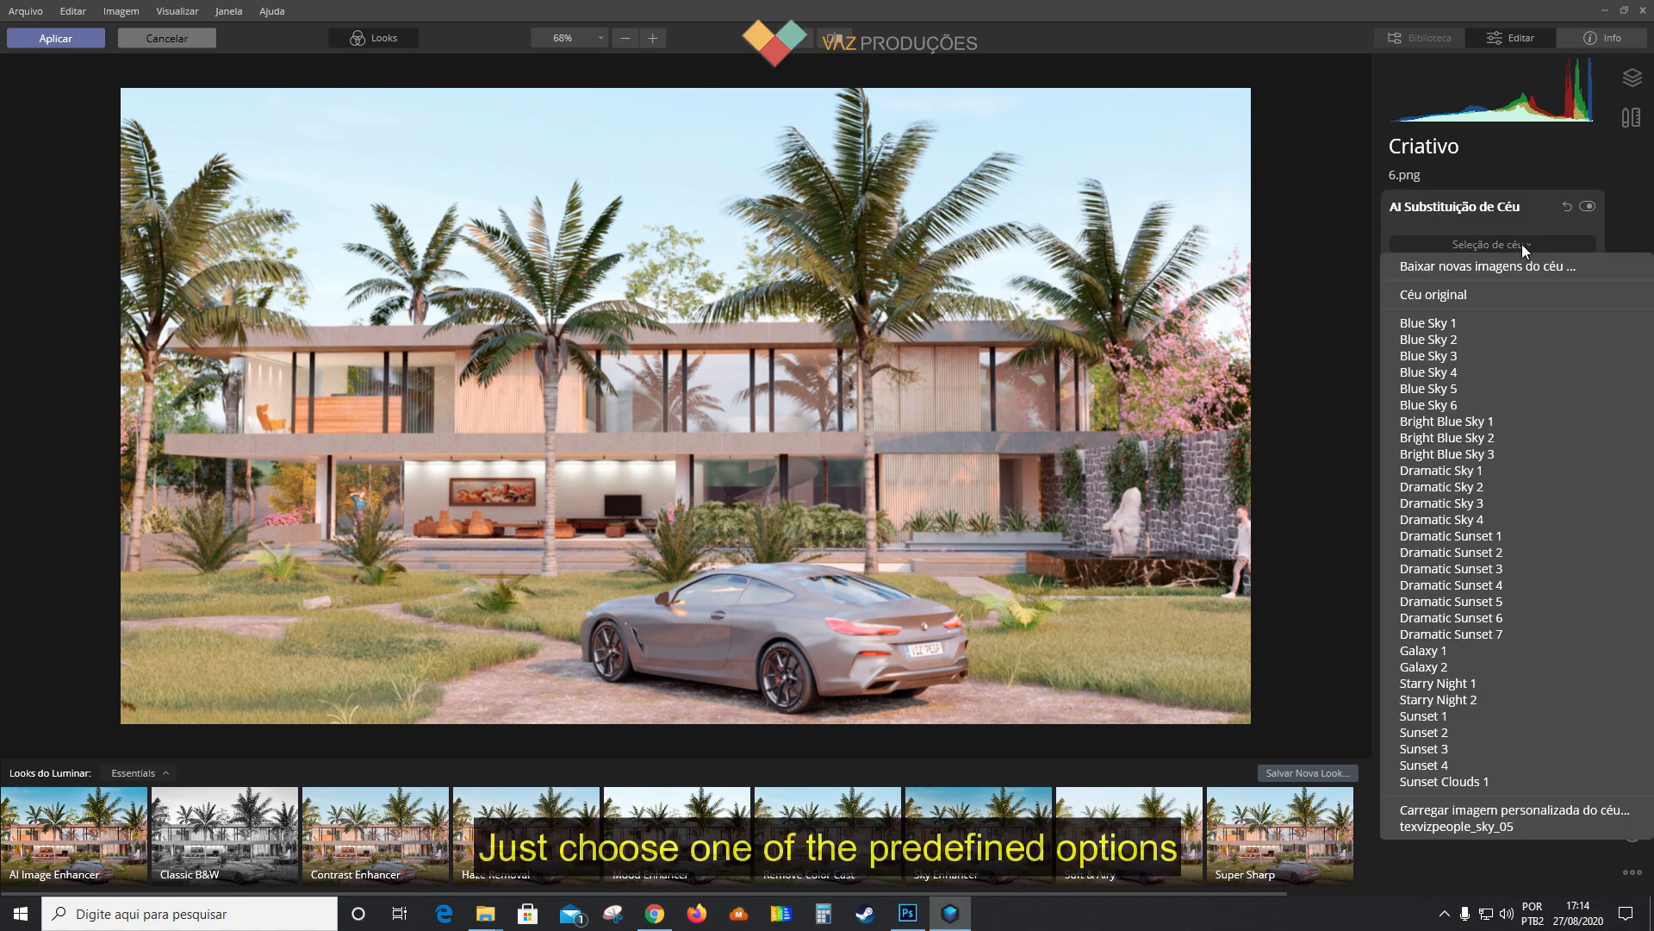
left_click(1465, 327)
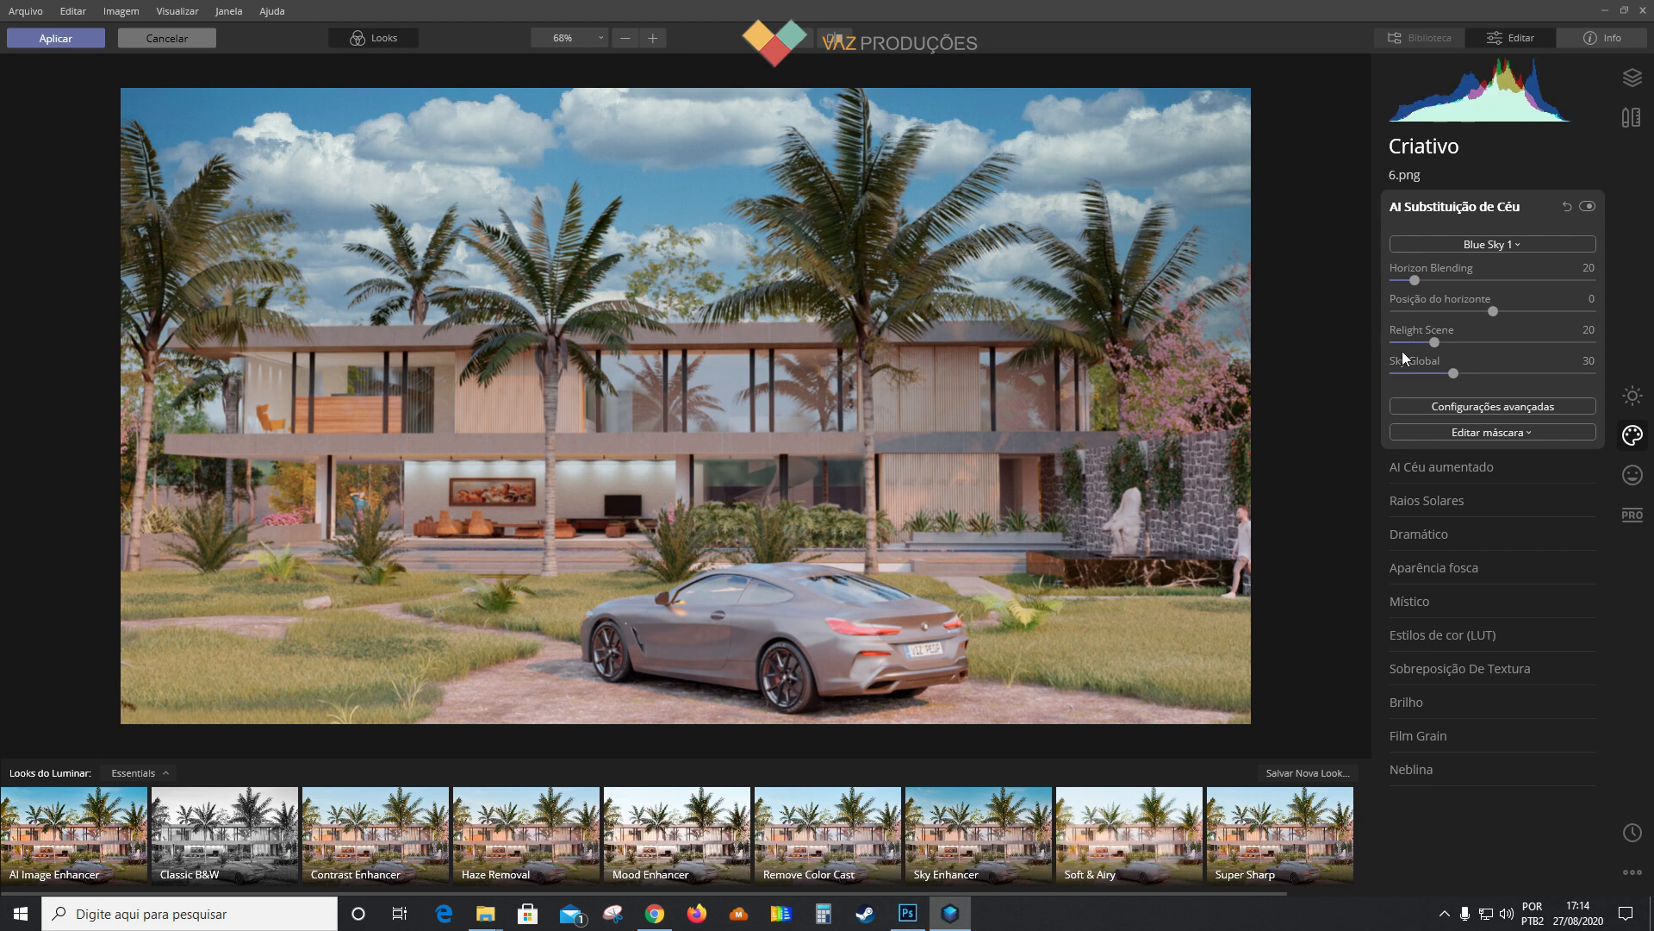
left_click(1521, 247)
left_click(1456, 338)
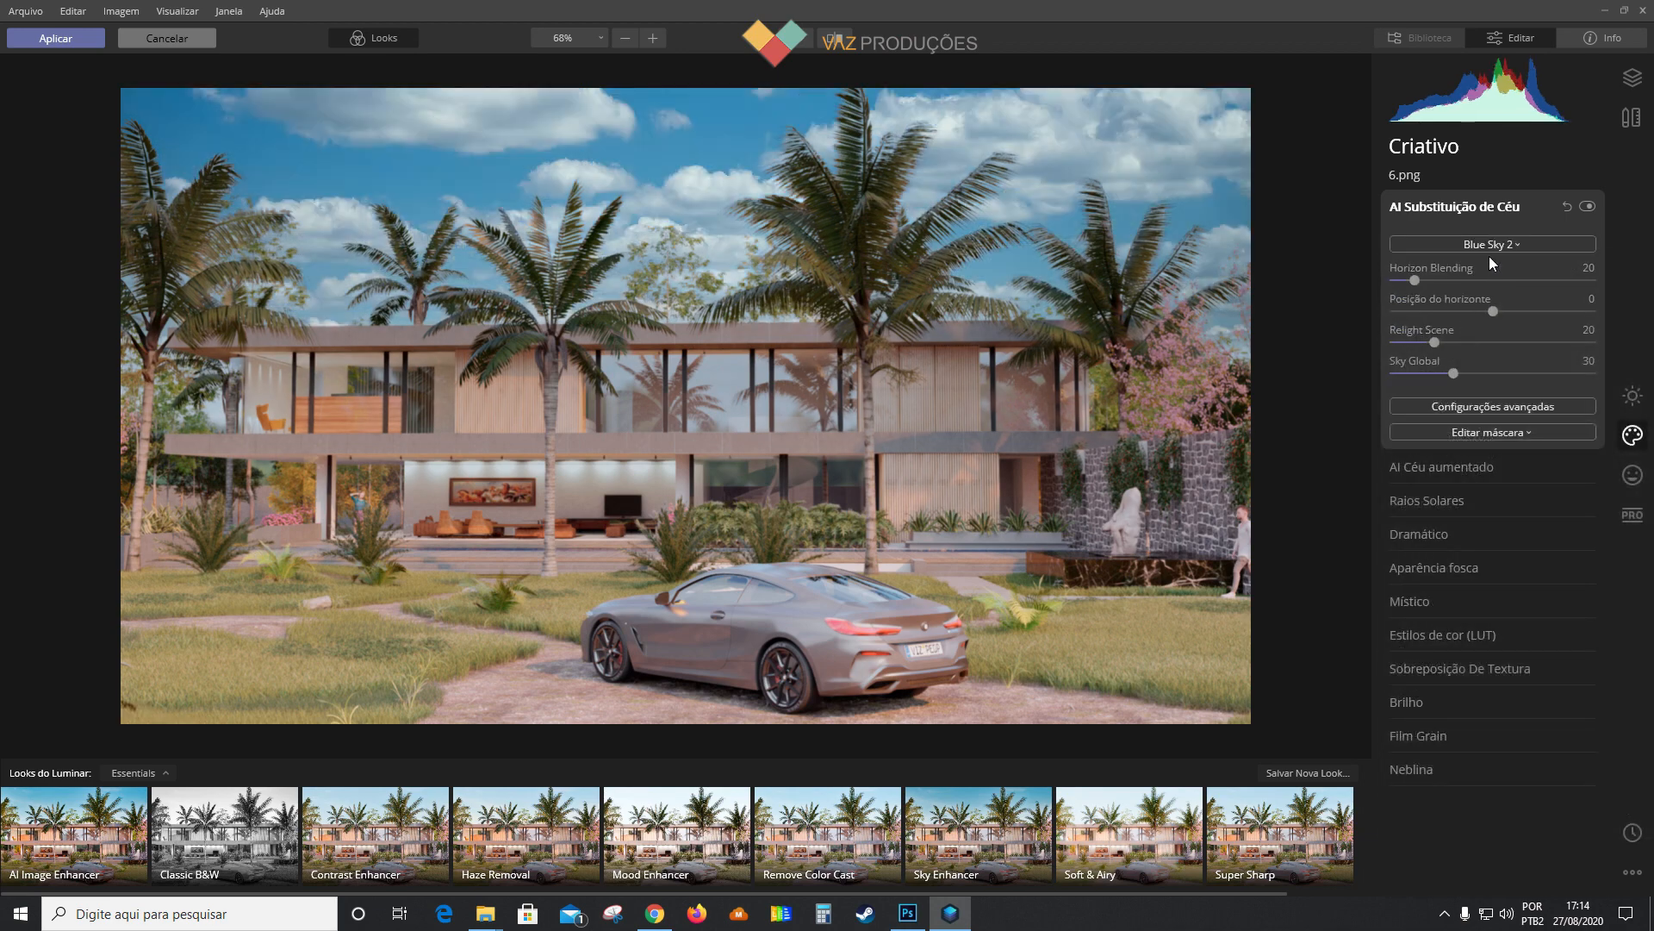
left_click(1502, 247)
left_click(1460, 355)
Step: Try the Dramatic Sky 1, Dramatic Sky 4, Dramatic Sunset 1 and Dramatic Sunset 7 presets on the render
left_click(1515, 245)
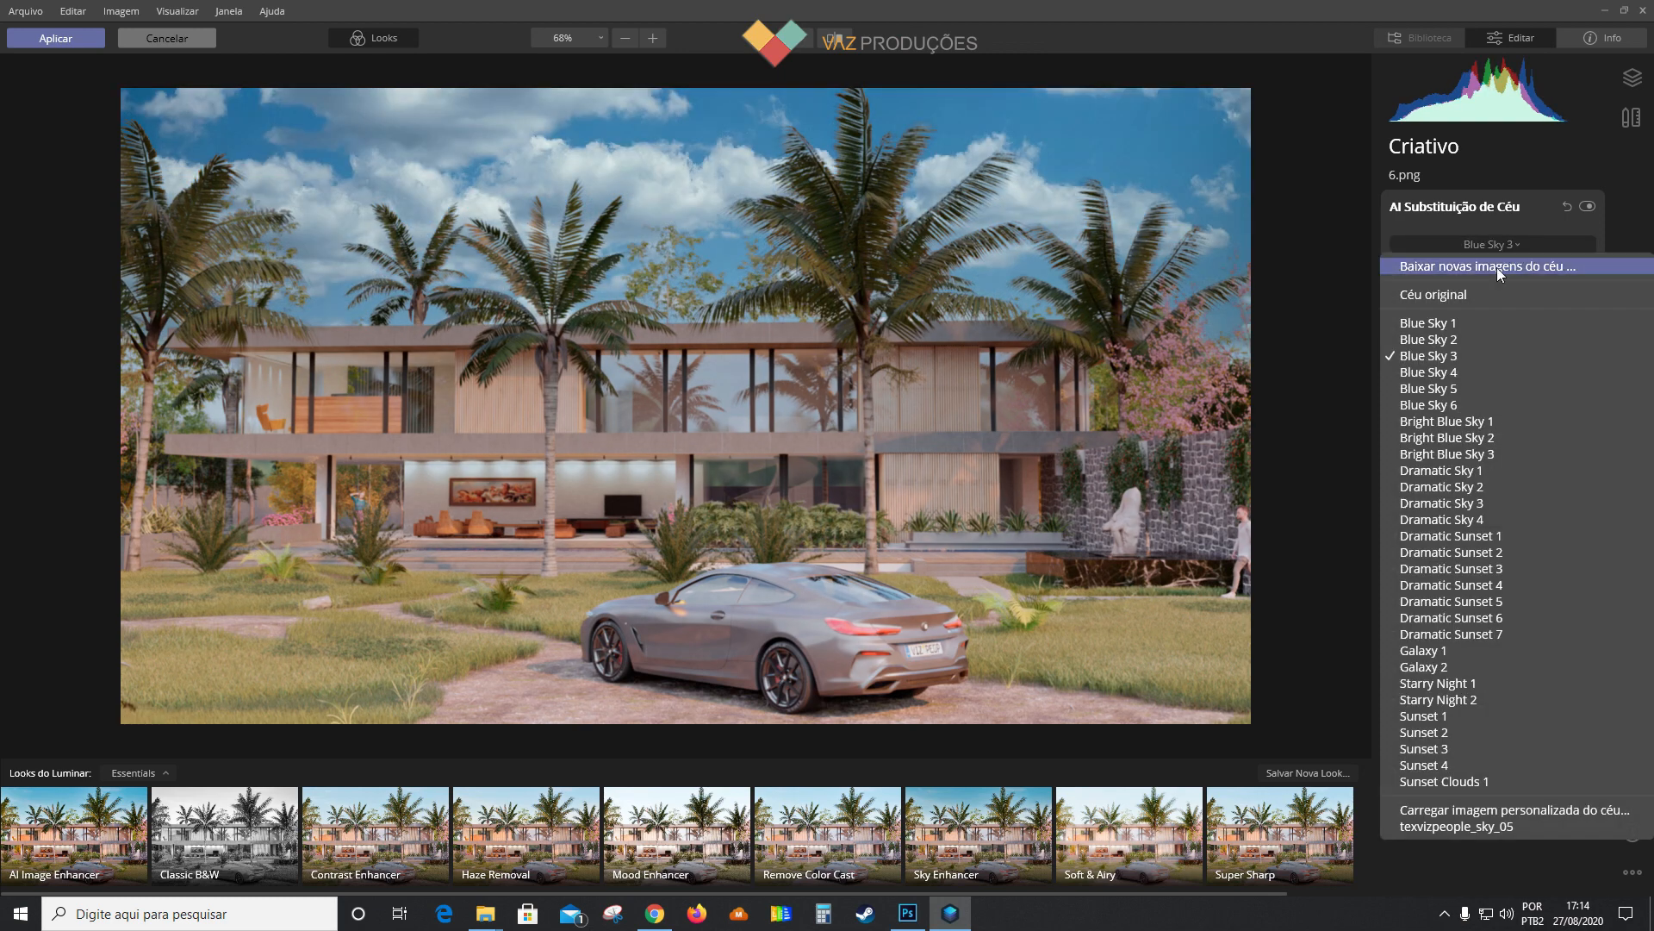
left_click(1453, 467)
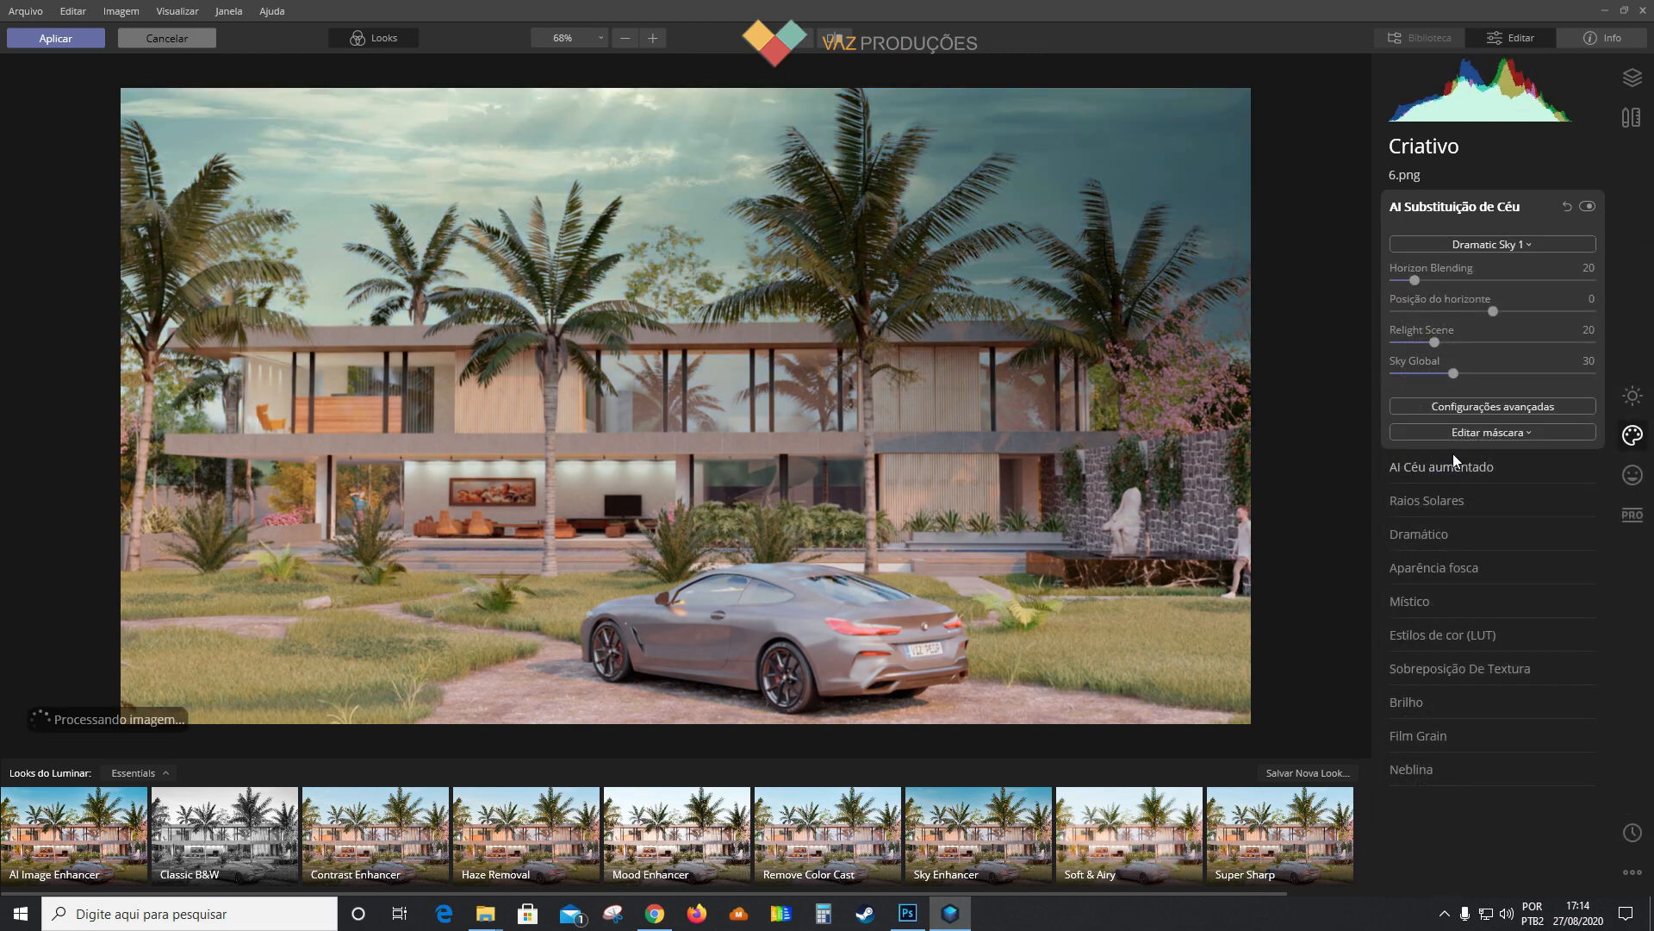
left_click(1492, 245)
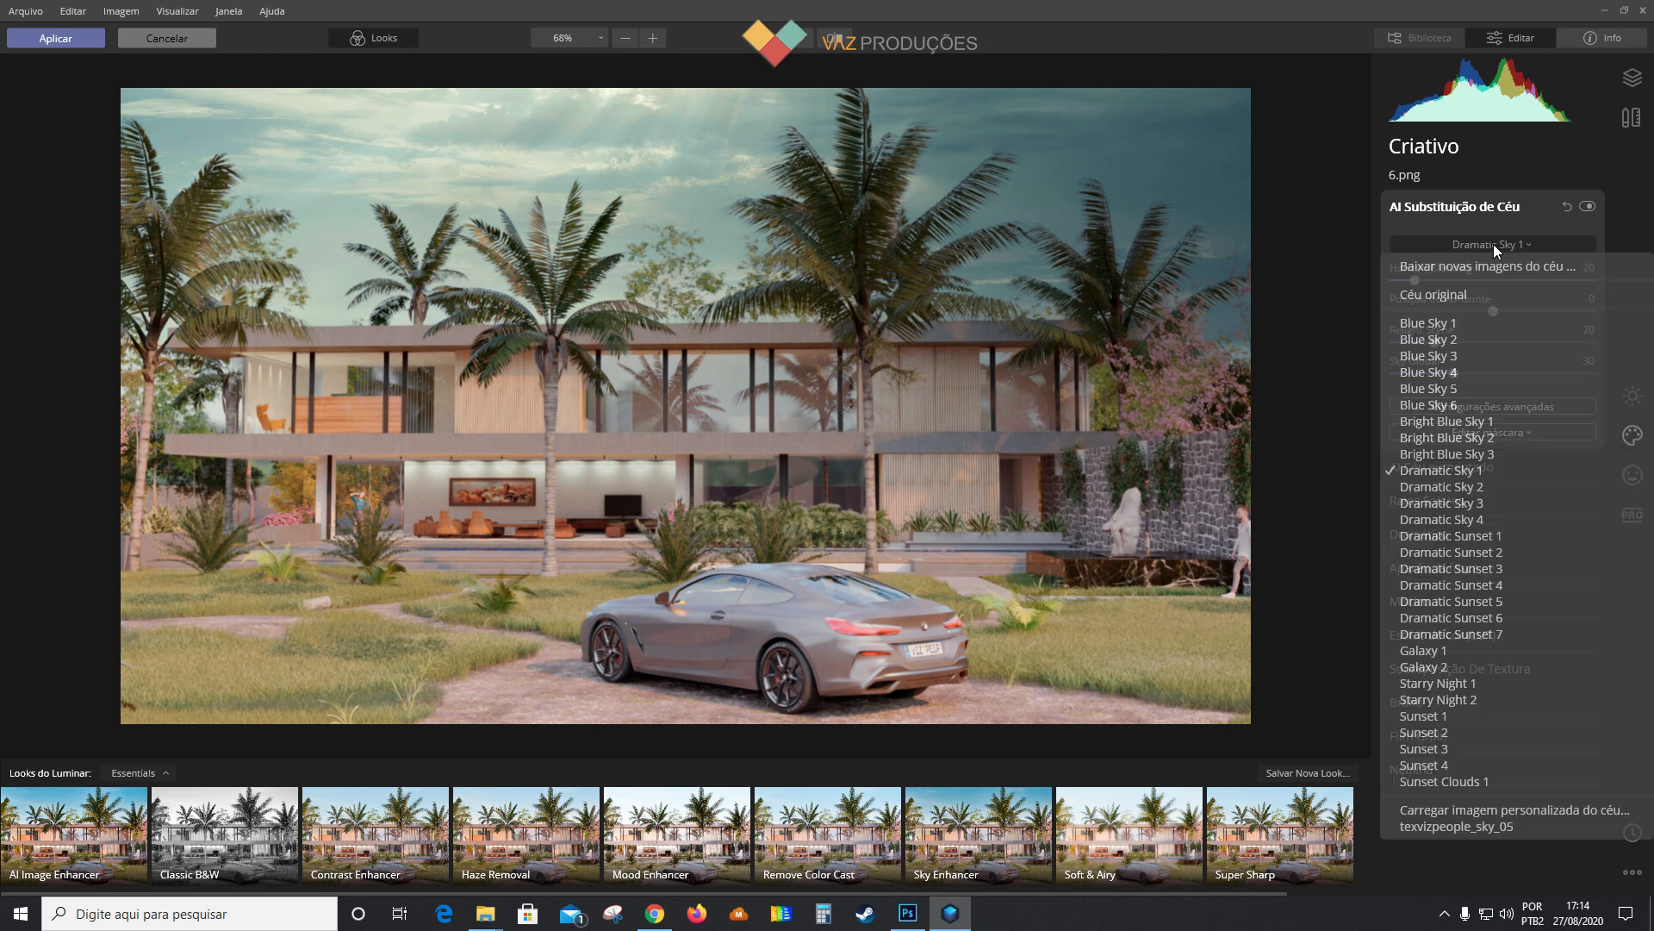
left_click(1450, 520)
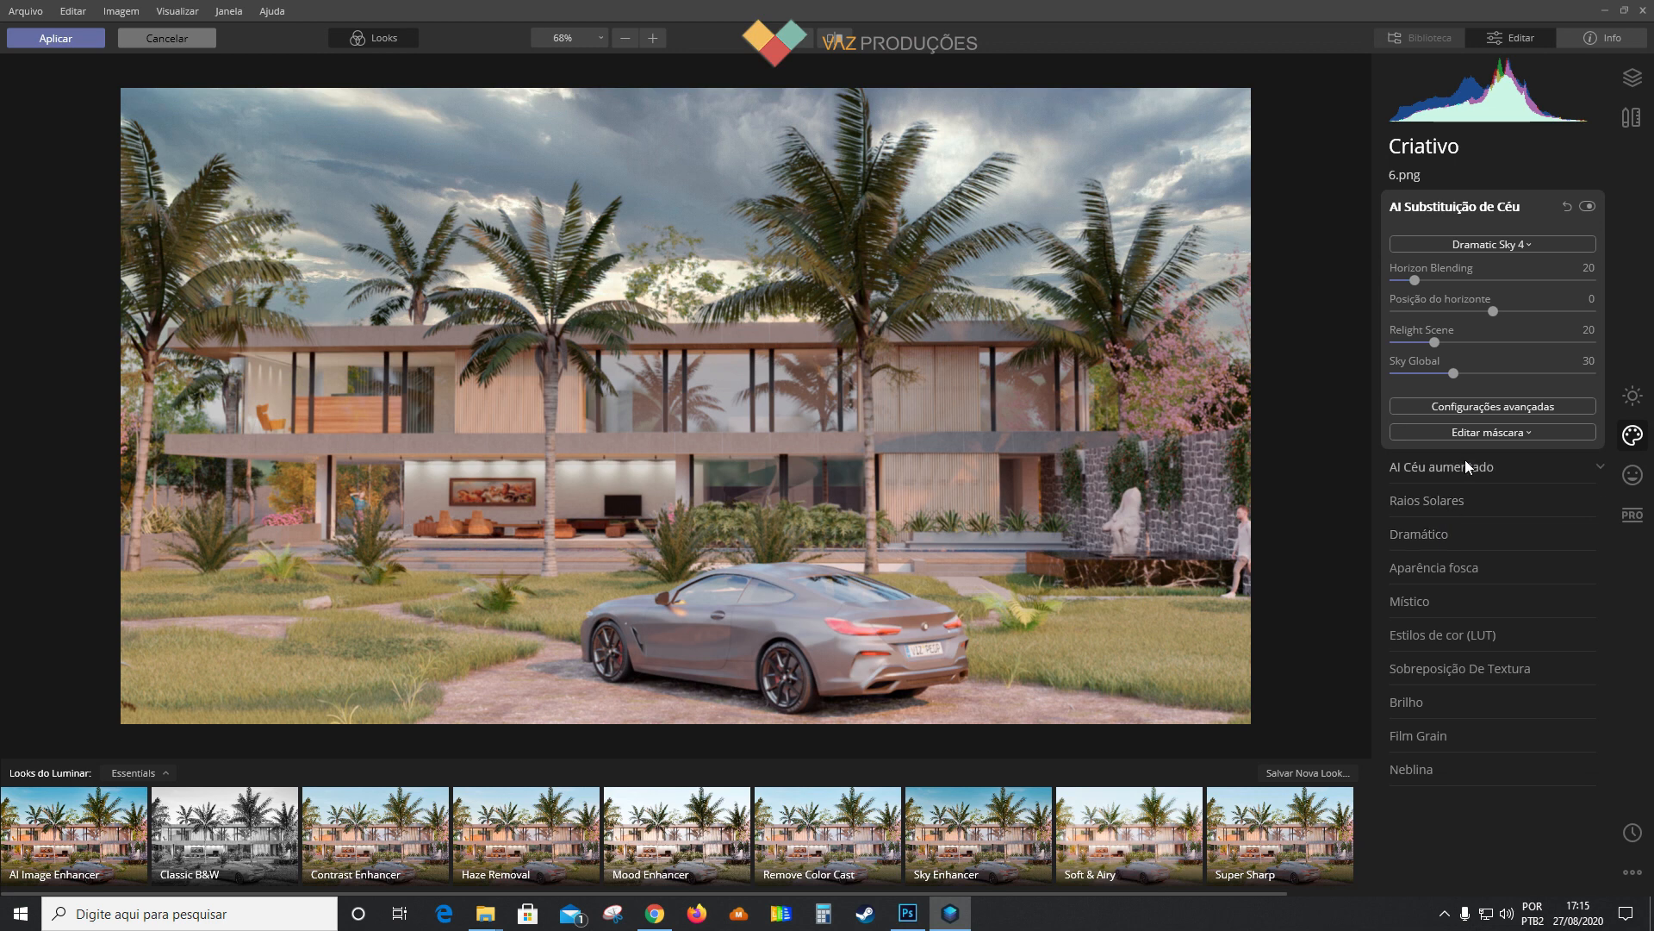
left_click(1519, 244)
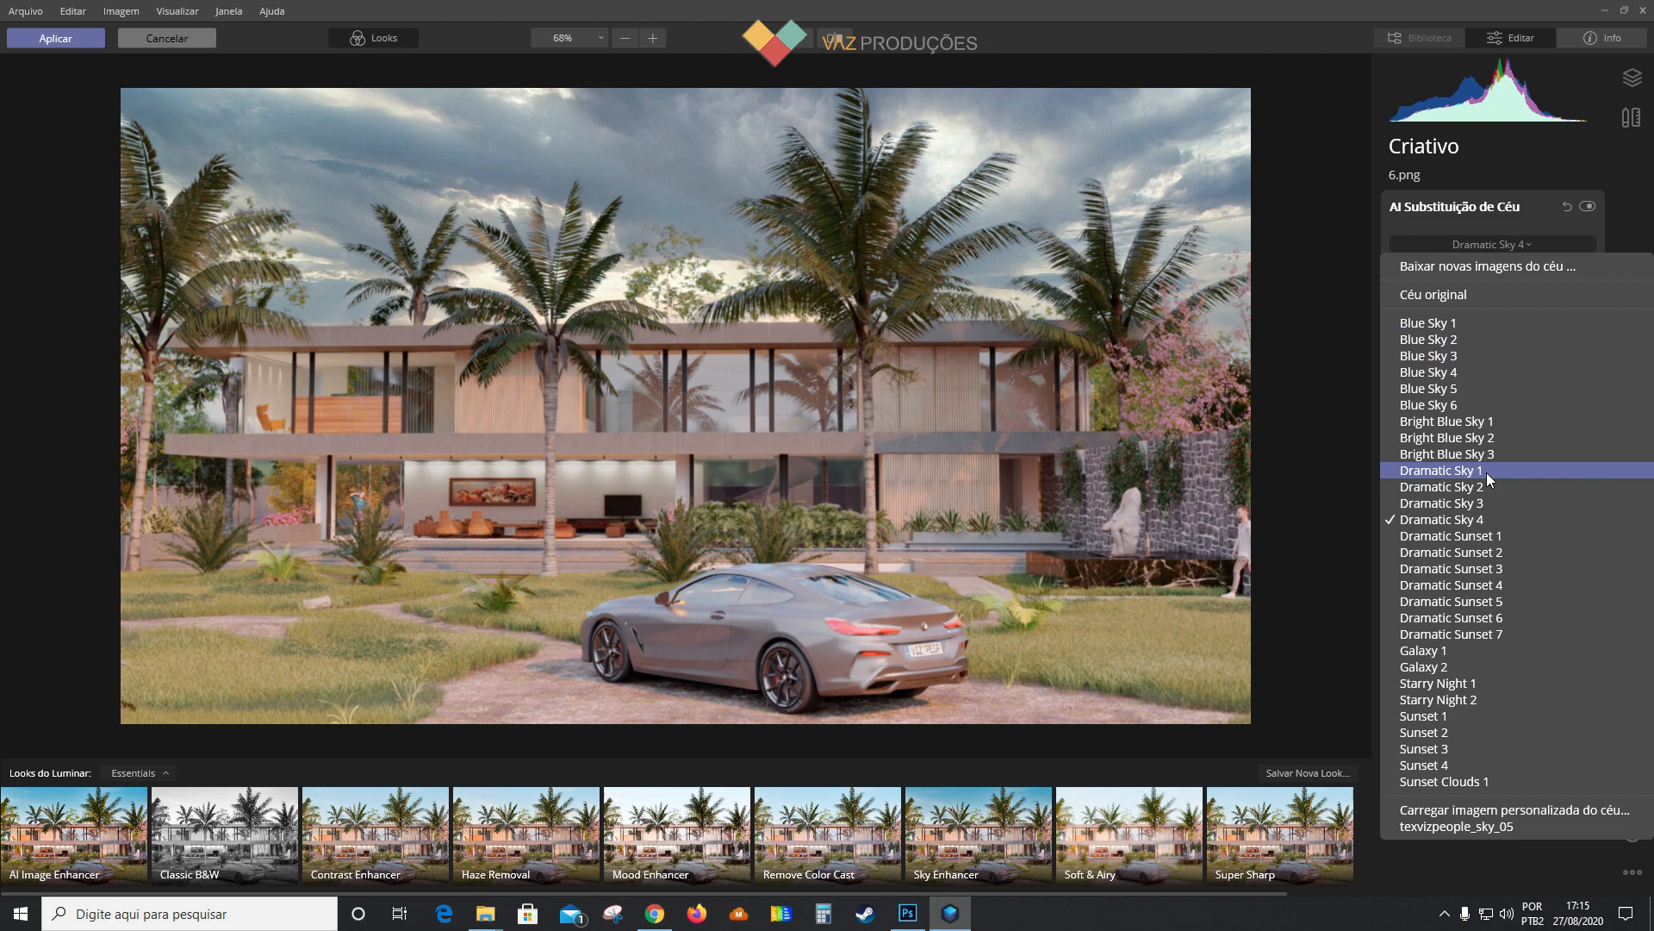
left_click(1456, 536)
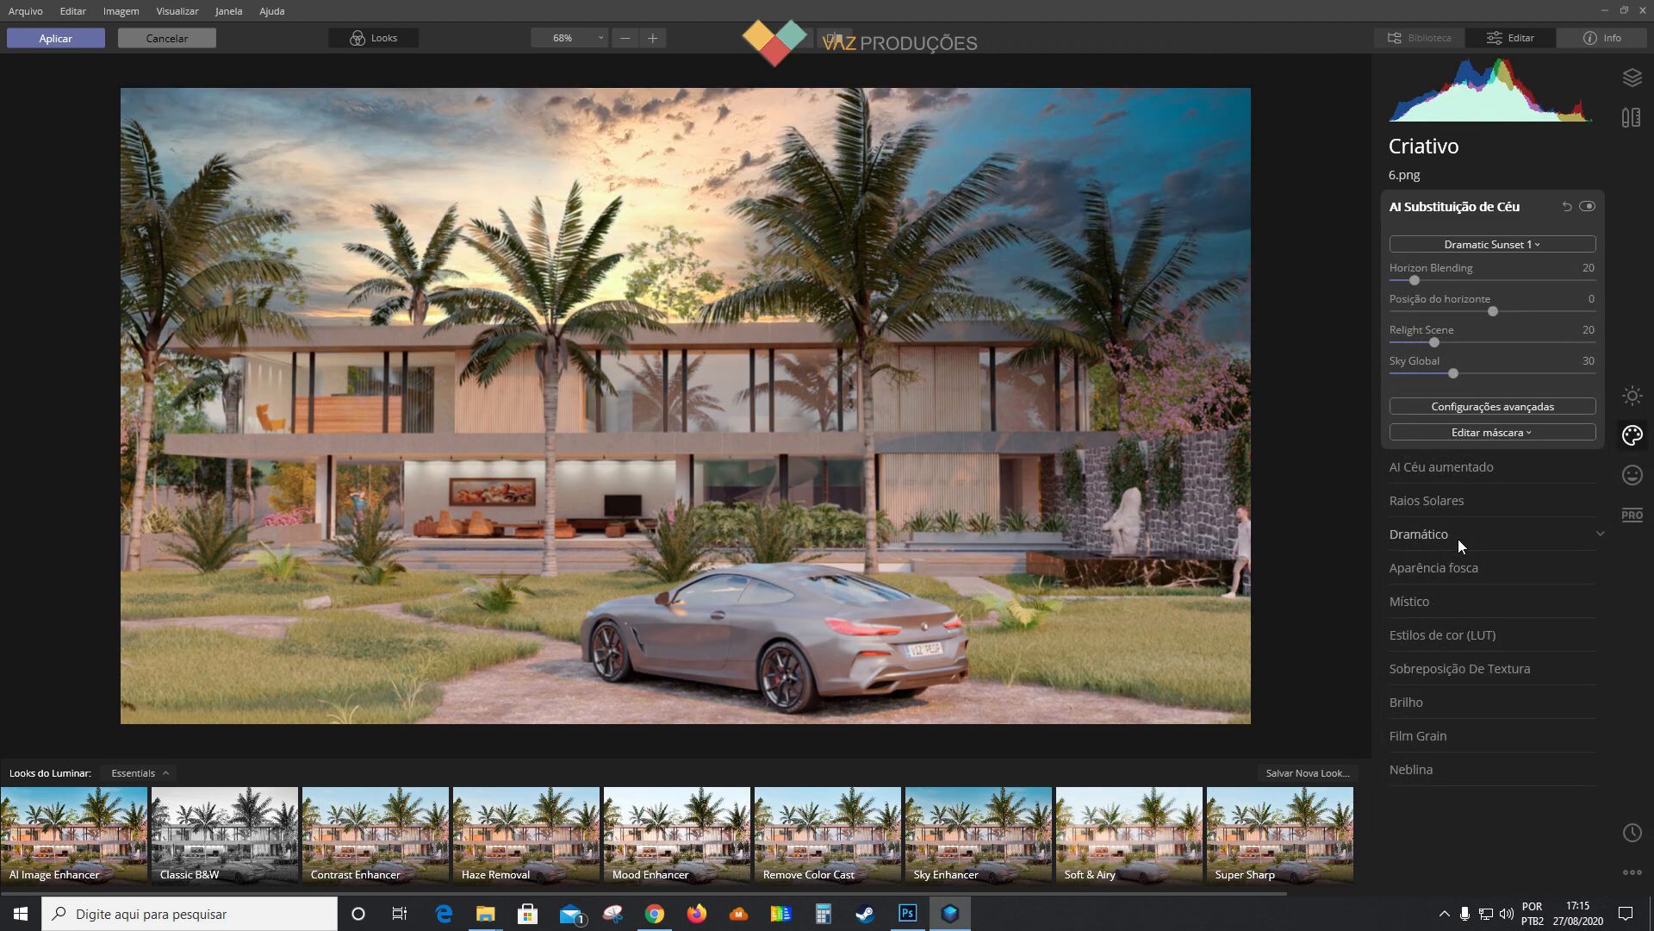
left_click(1495, 245)
left_click(1462, 635)
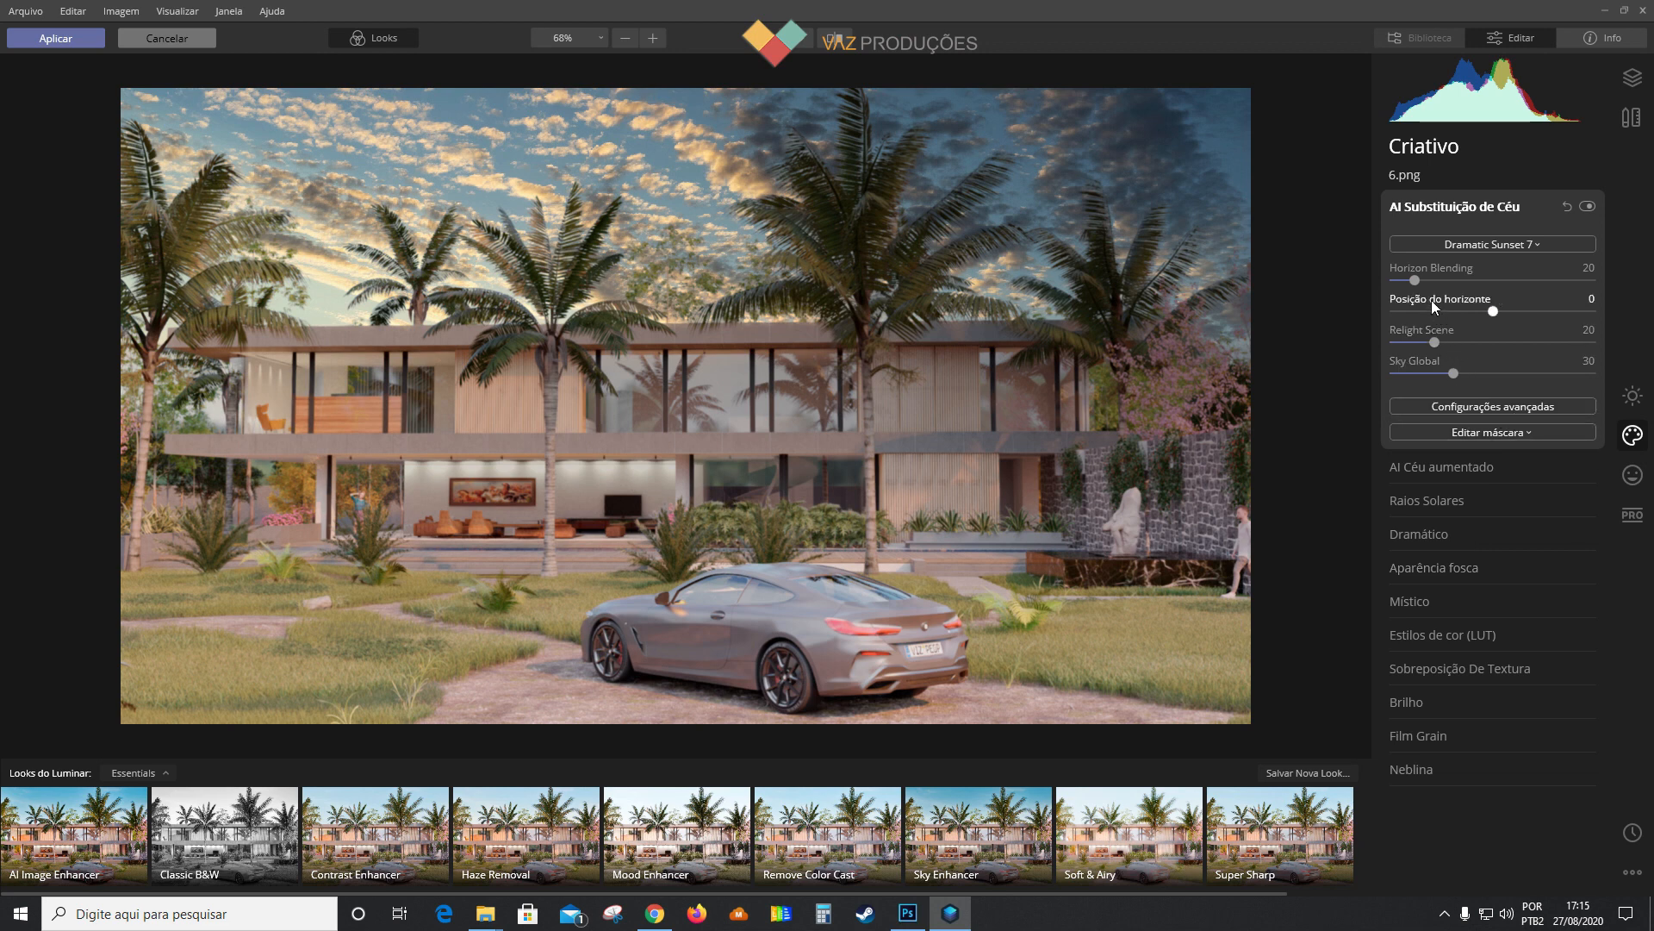
Step: Choose the Sunset 1 sky and set Relight Scene to 77
left_click(1504, 246)
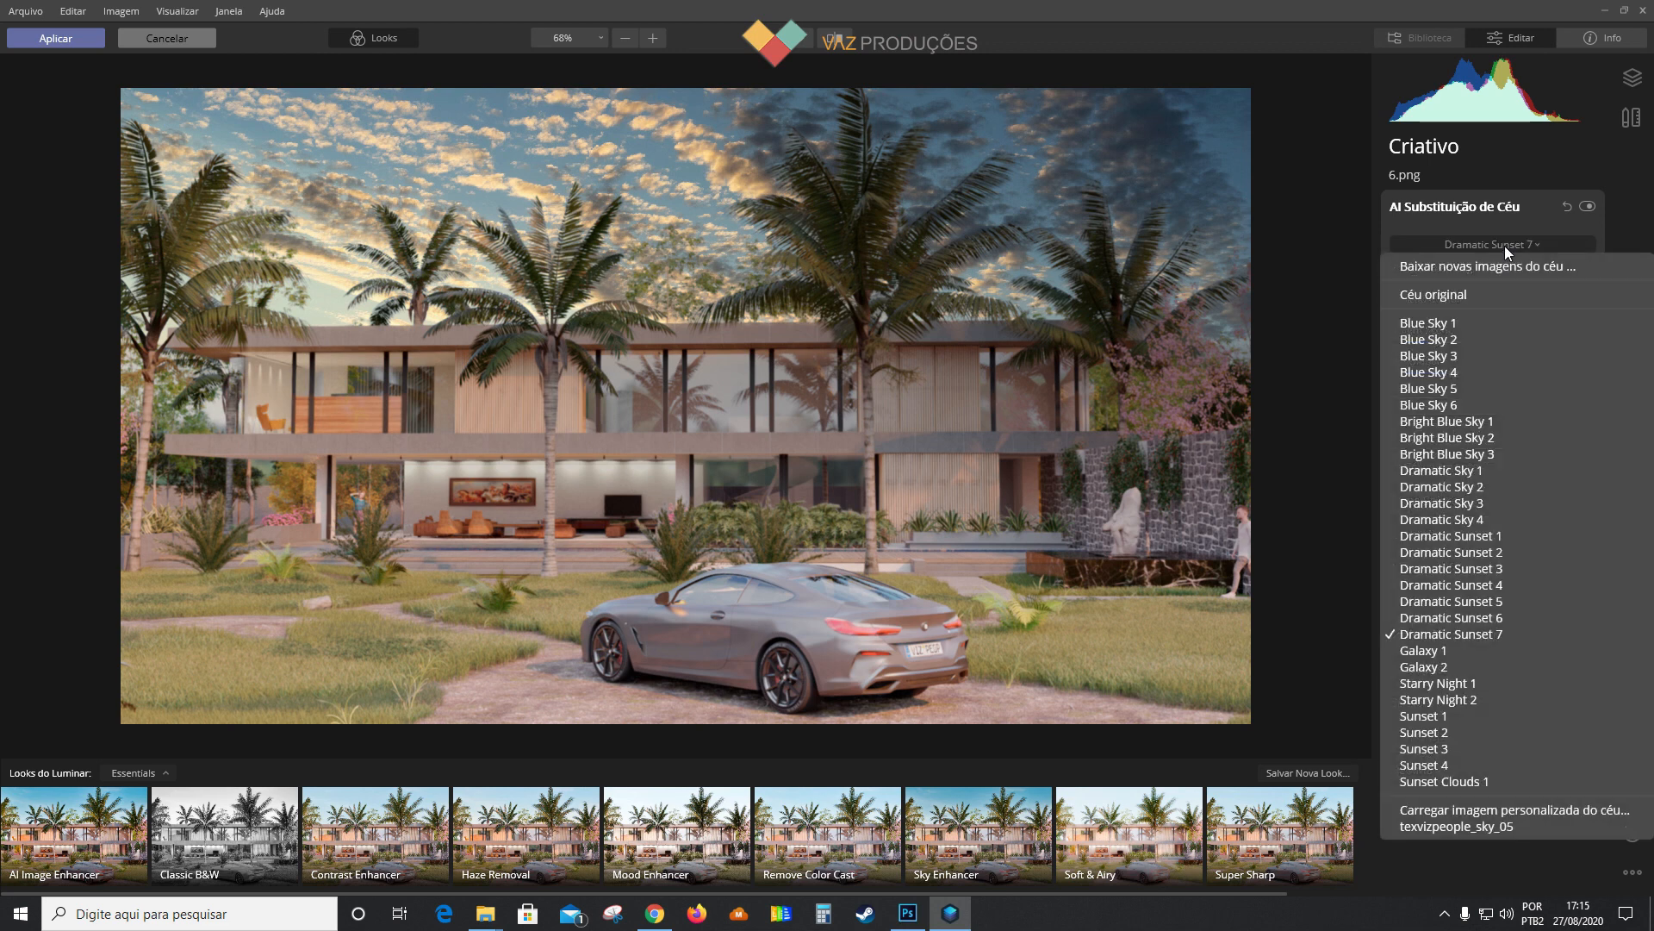
left_click(1431, 714)
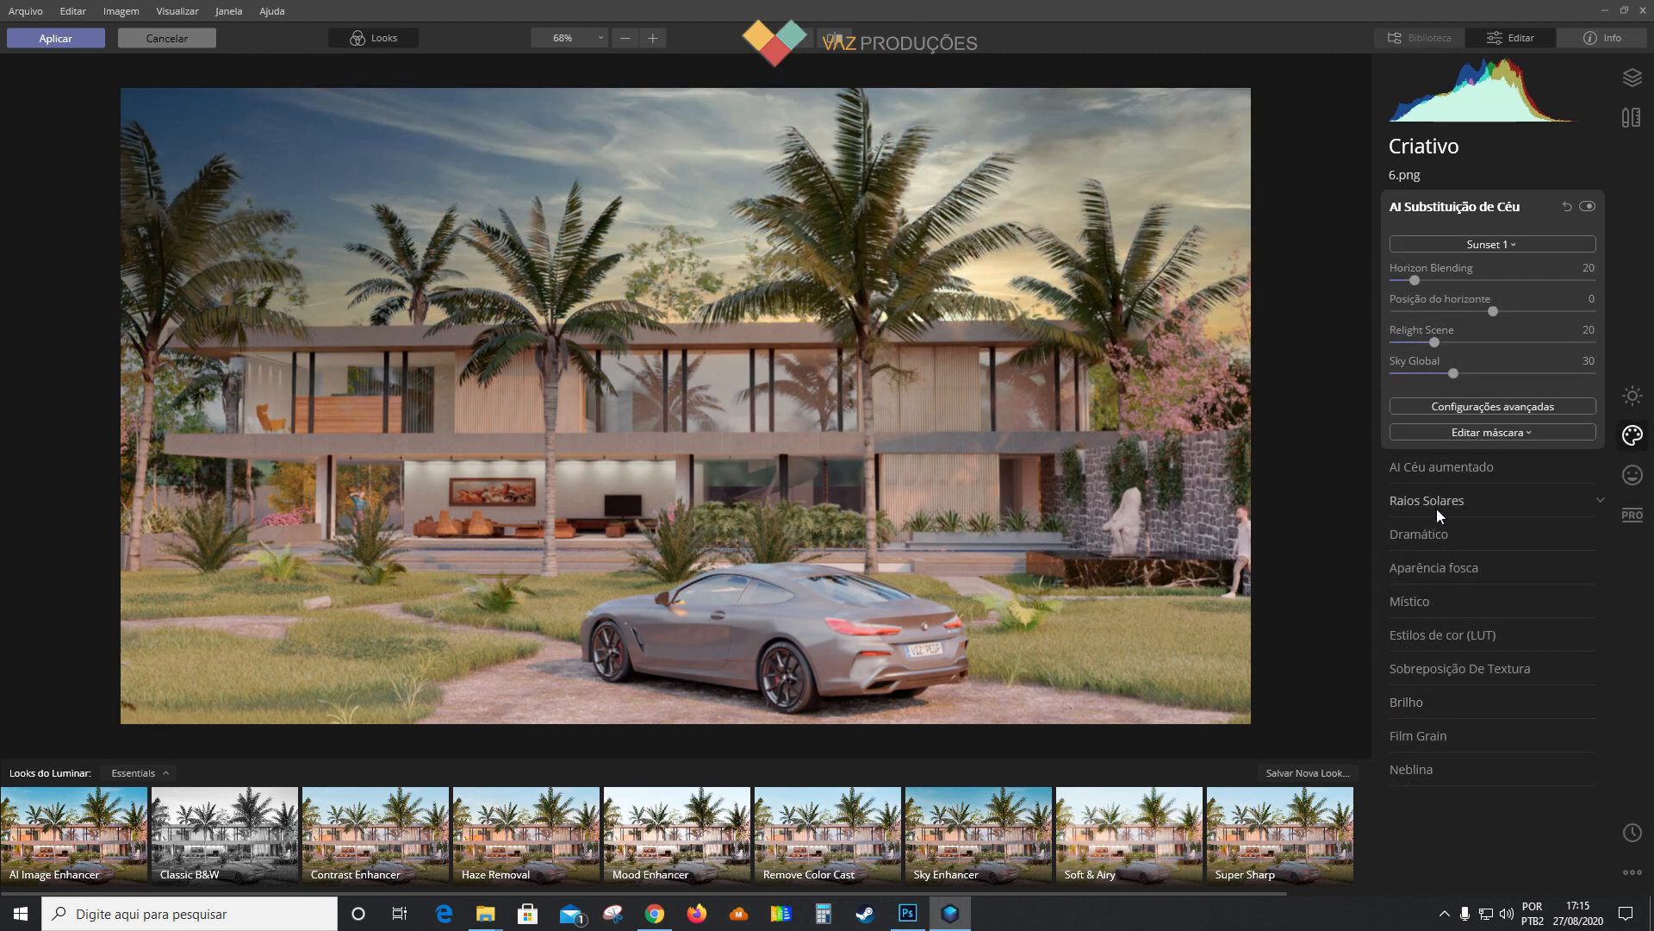
left_click_drag(1435, 342, 1544, 341)
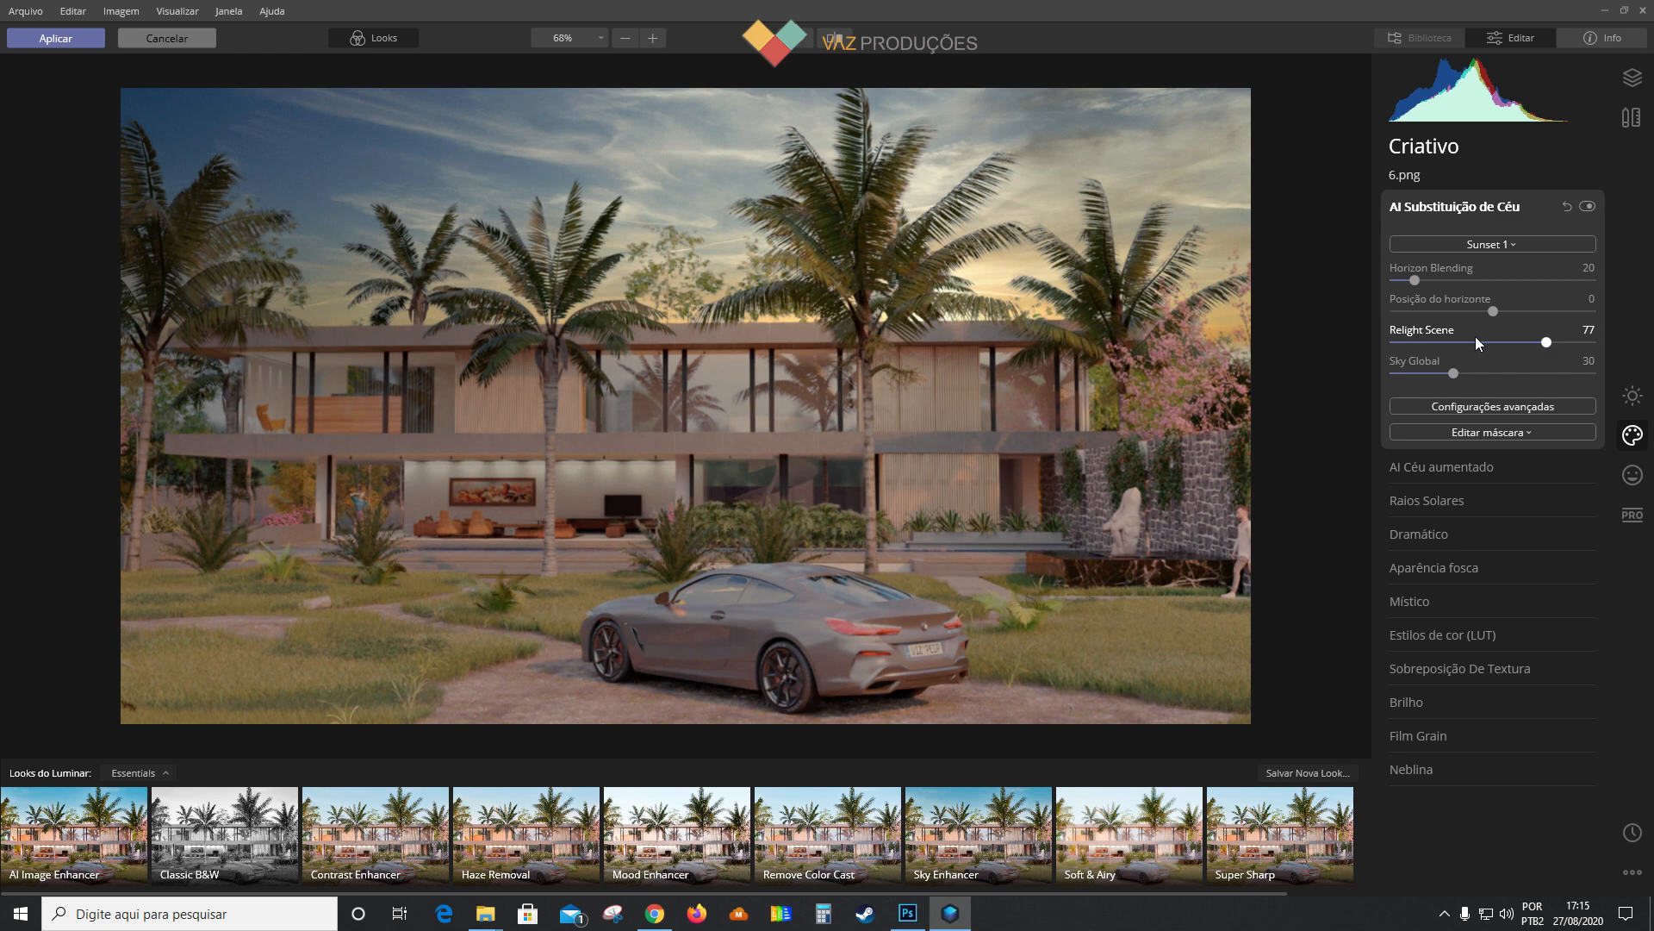
Step: Try the Sunset 3 and Sunset 4 presets as the replacement sky
left_click(1499, 248)
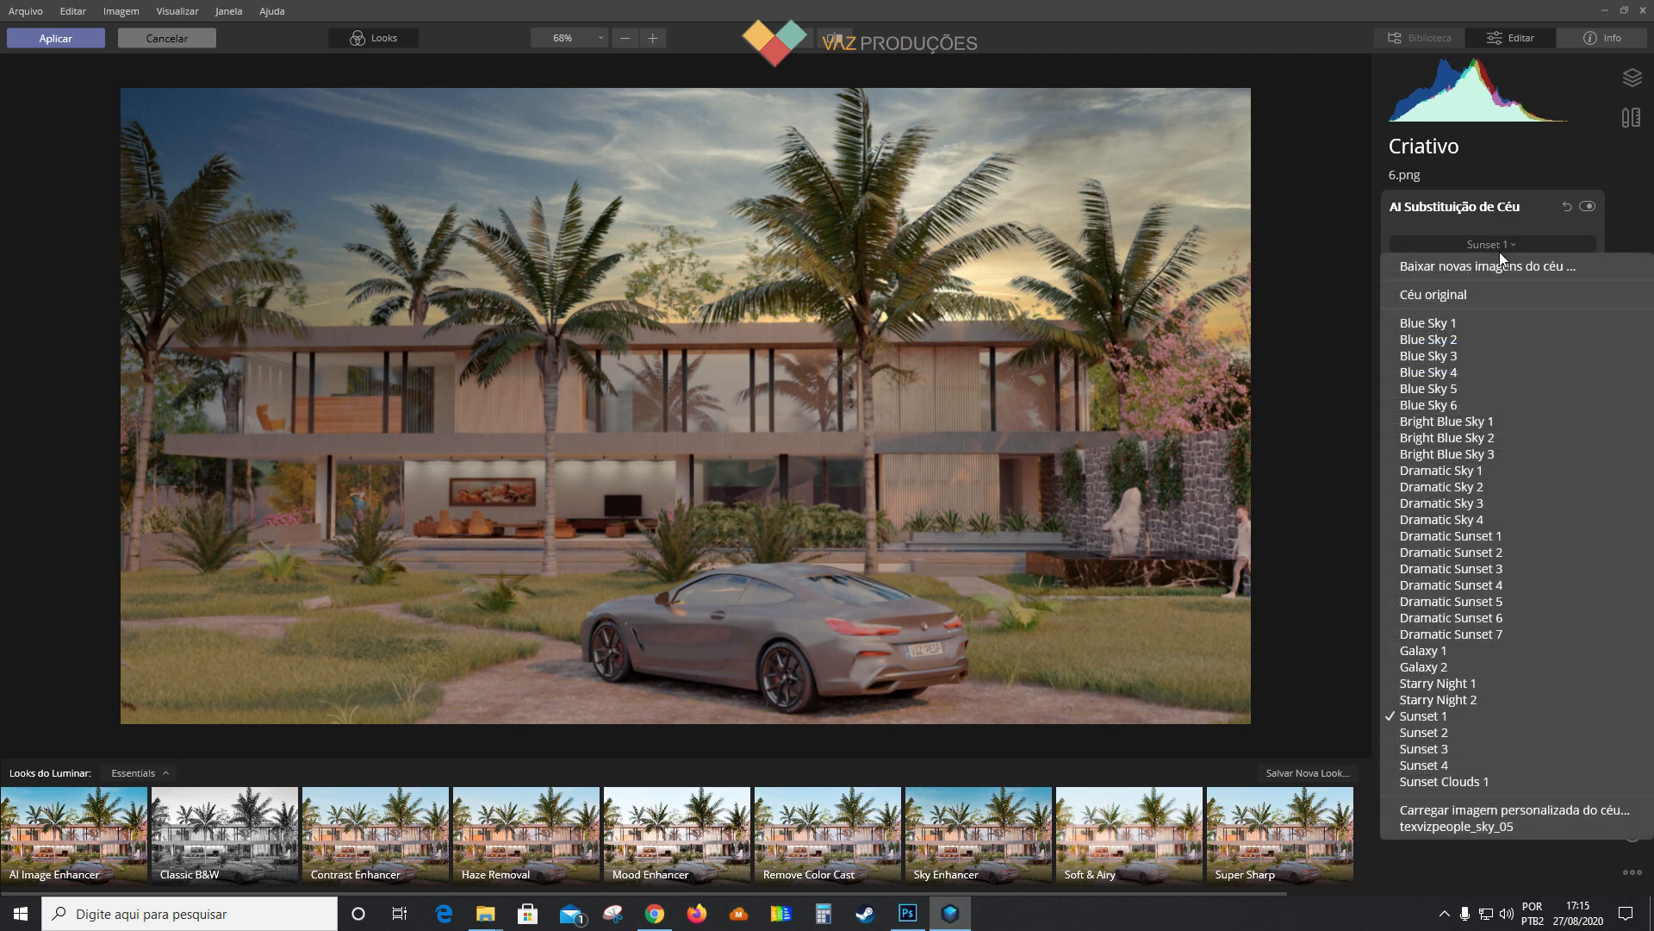
left_click(1501, 250)
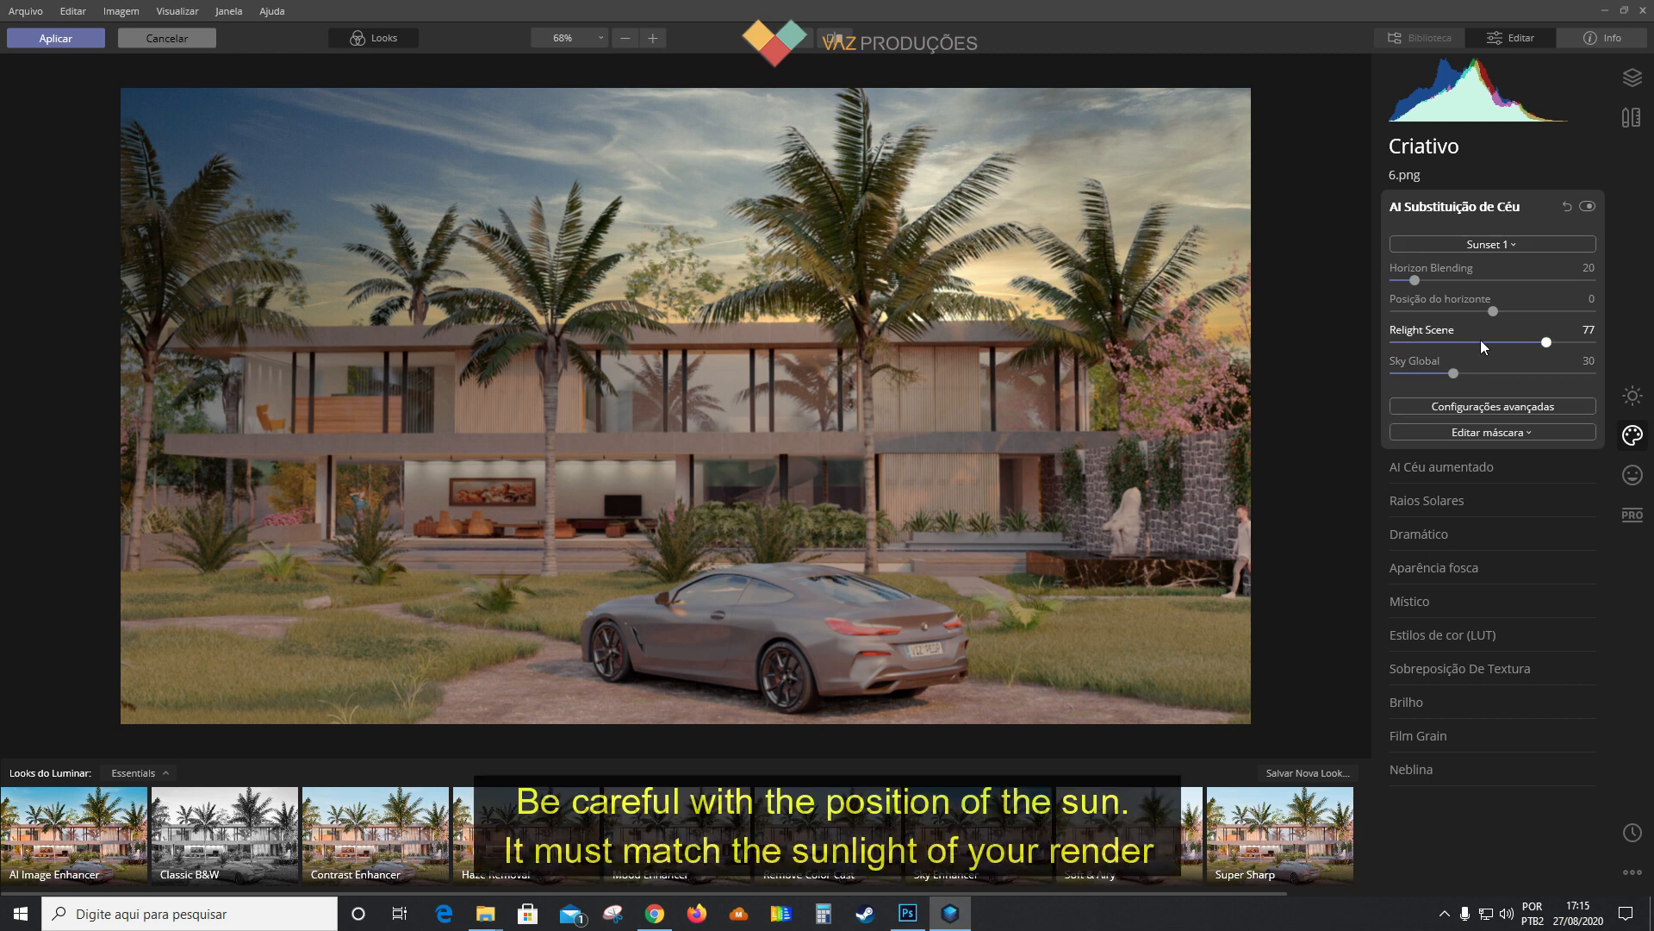
left_click(1502, 245)
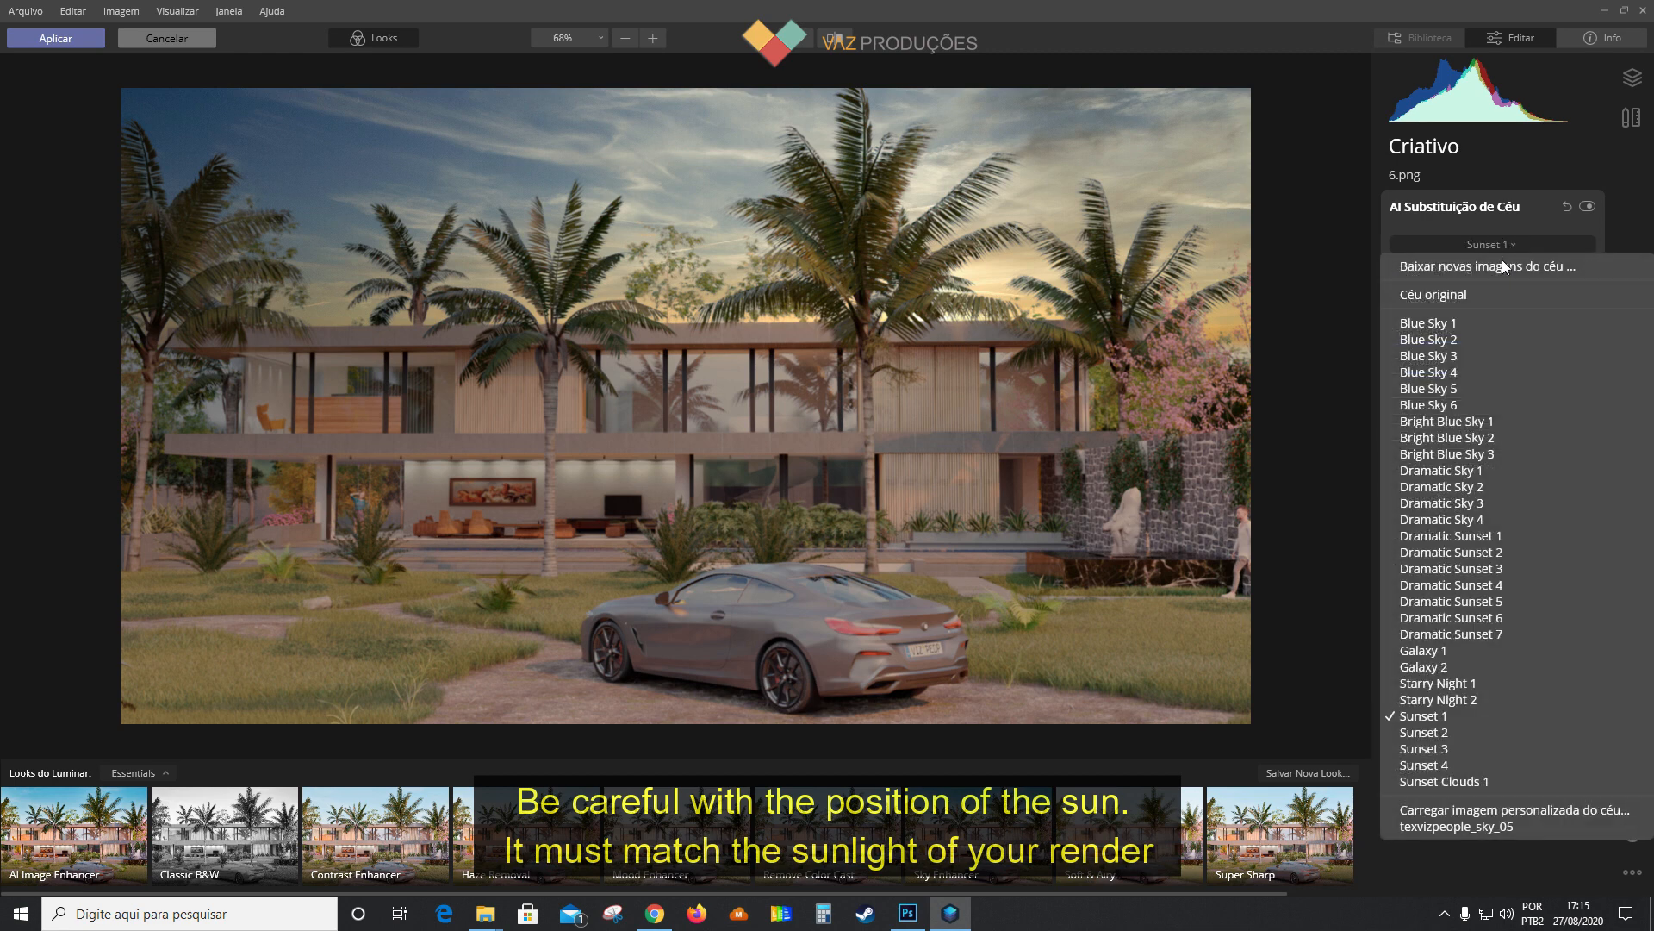
left_click(1437, 750)
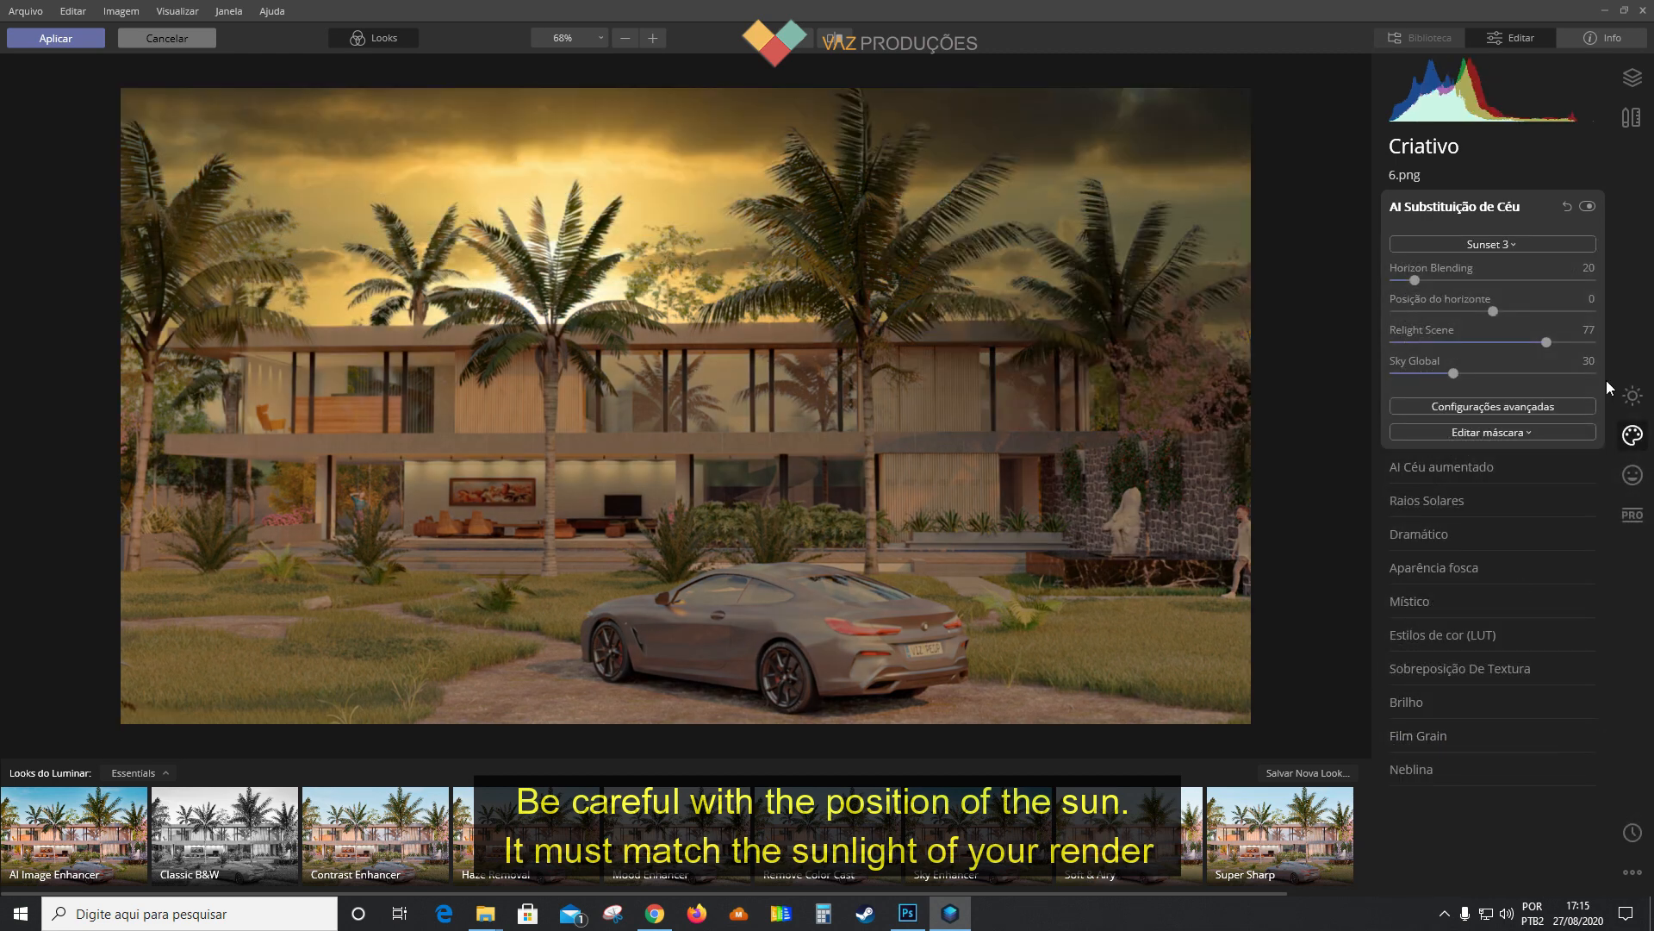
left_click(1515, 248)
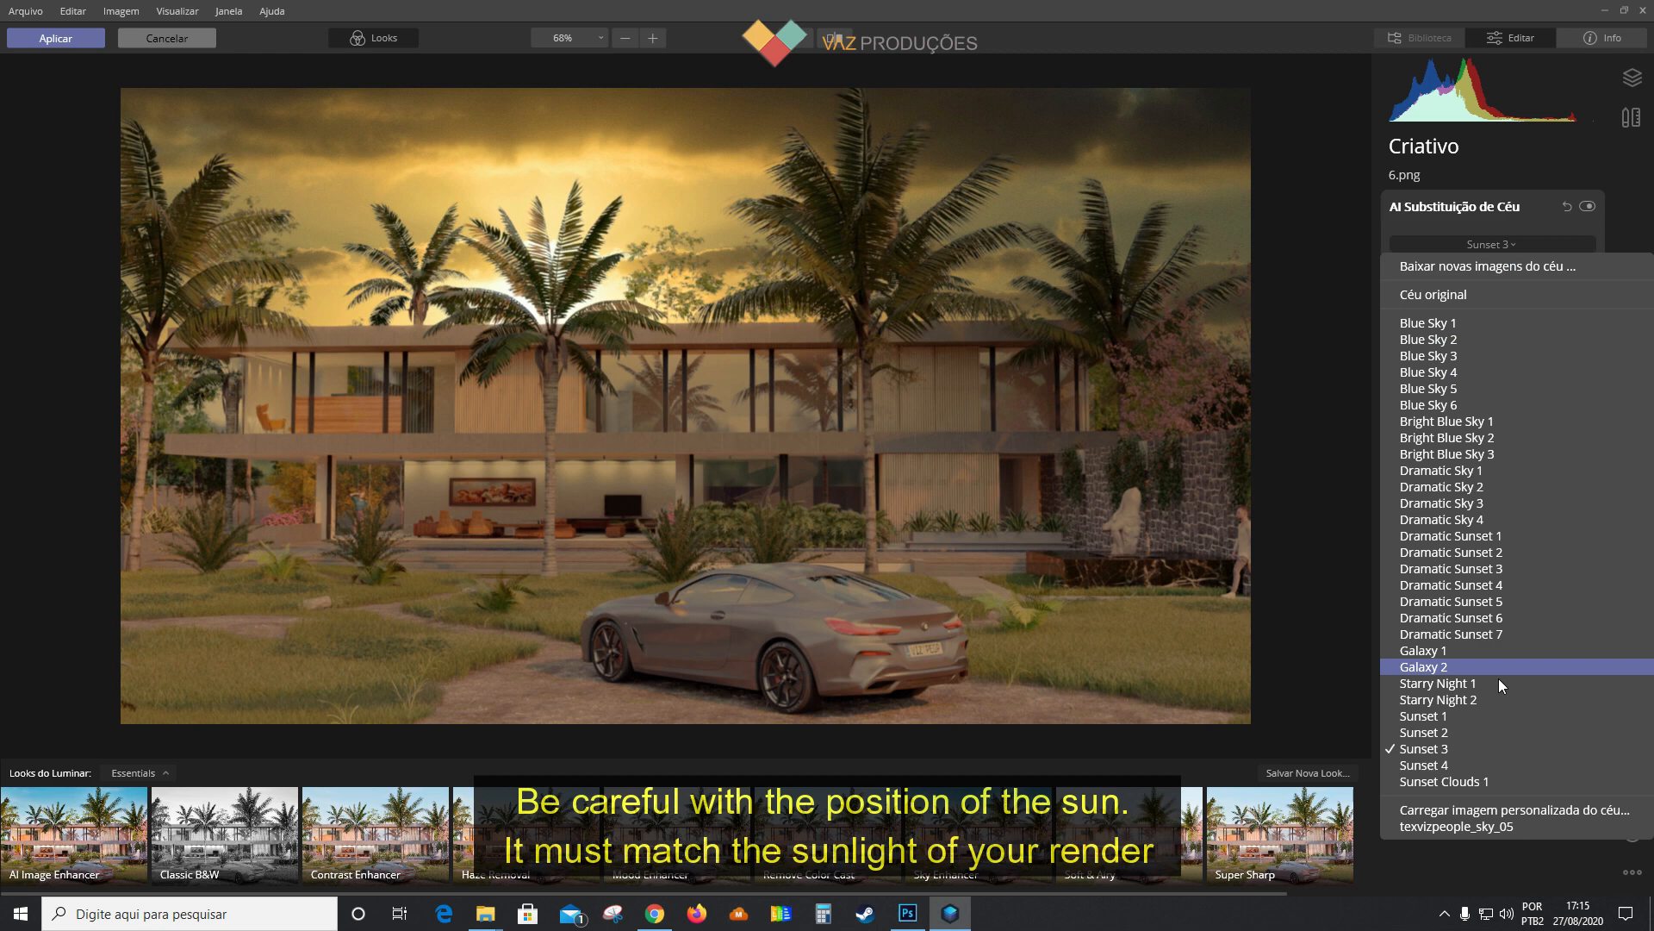
left_click(1436, 763)
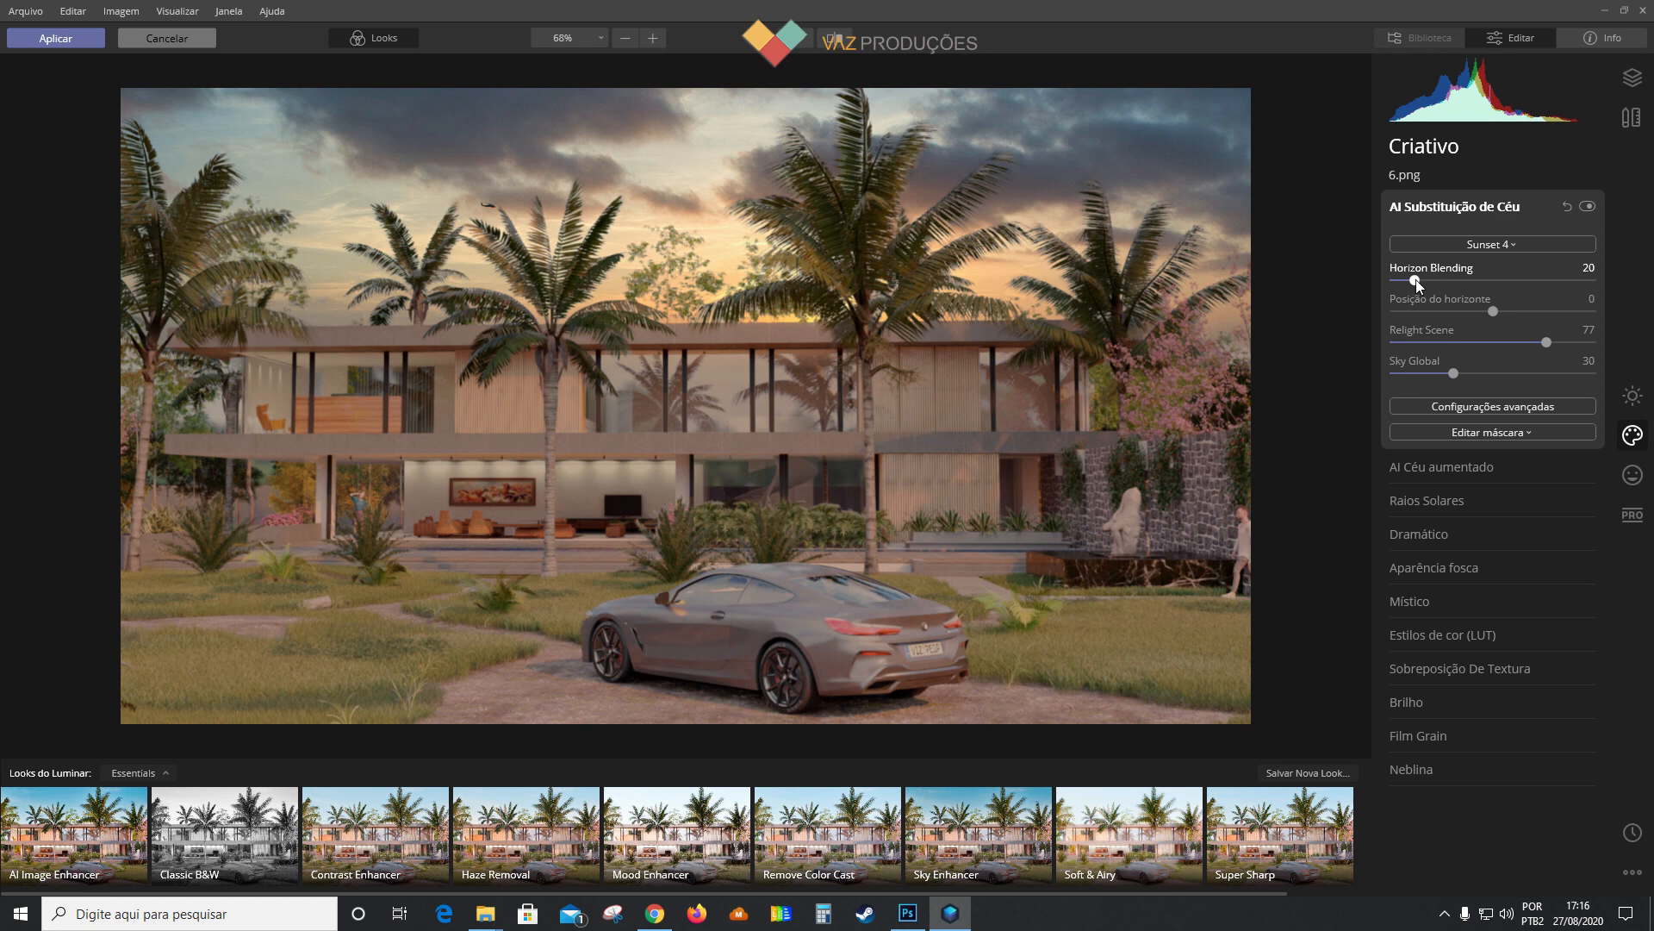
Step: Replace the sky with Blue Sky 2 and set Horizon Blending to 39
left_click_drag(1417, 281, 1448, 280)
left_click(1491, 245)
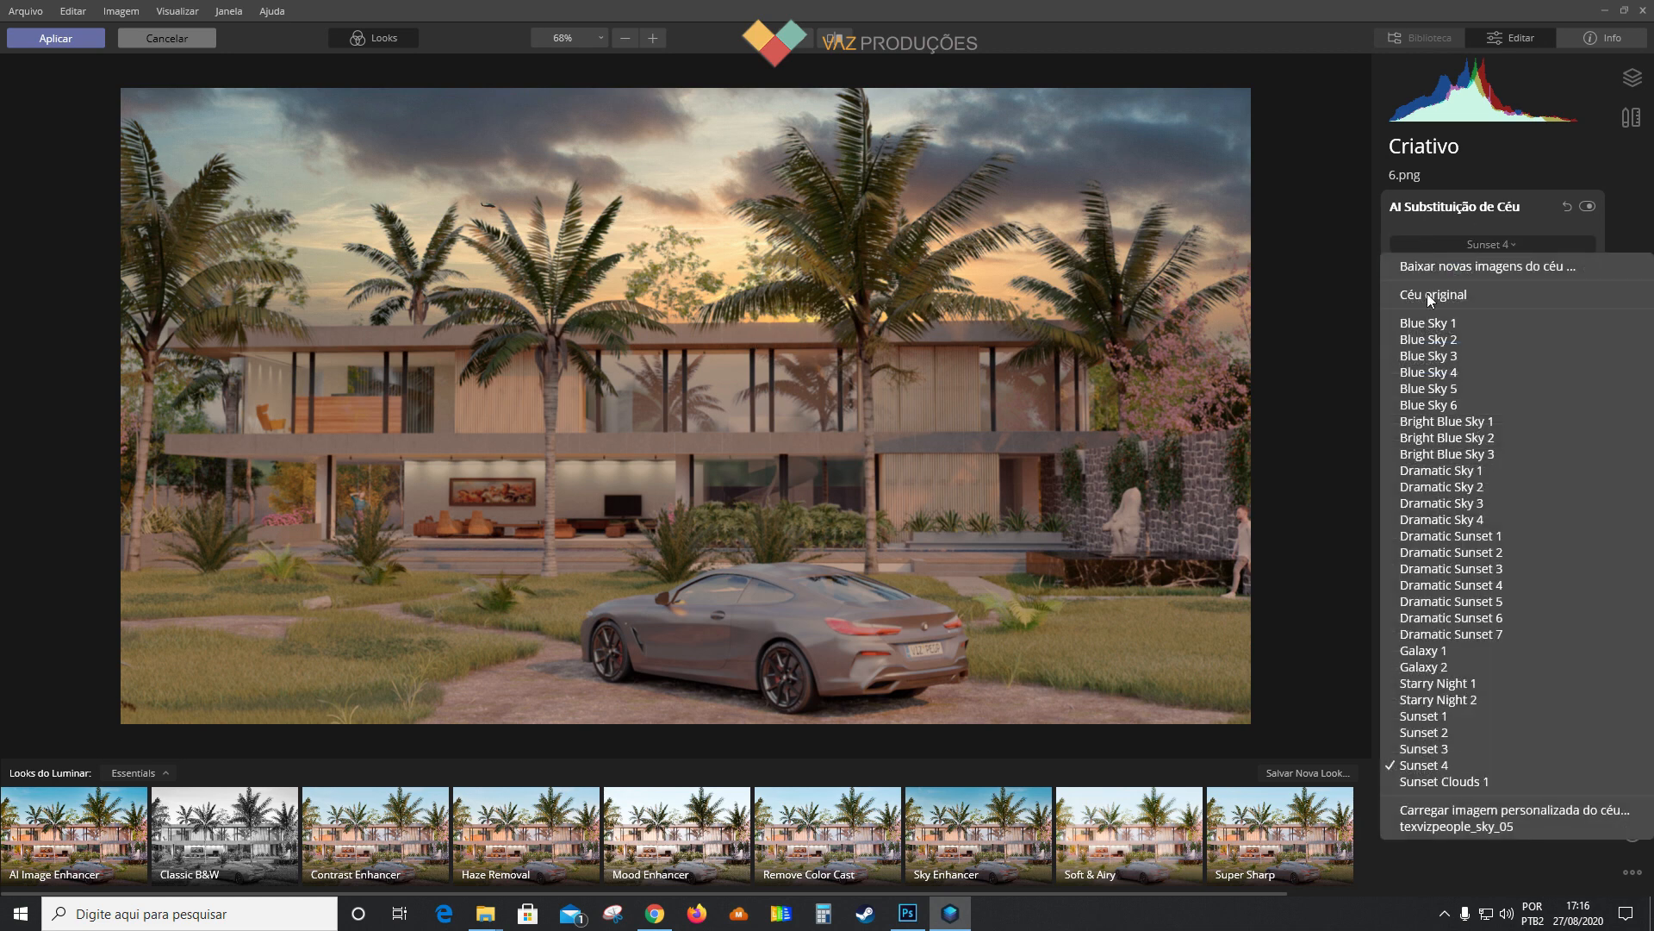
left_click(1434, 331)
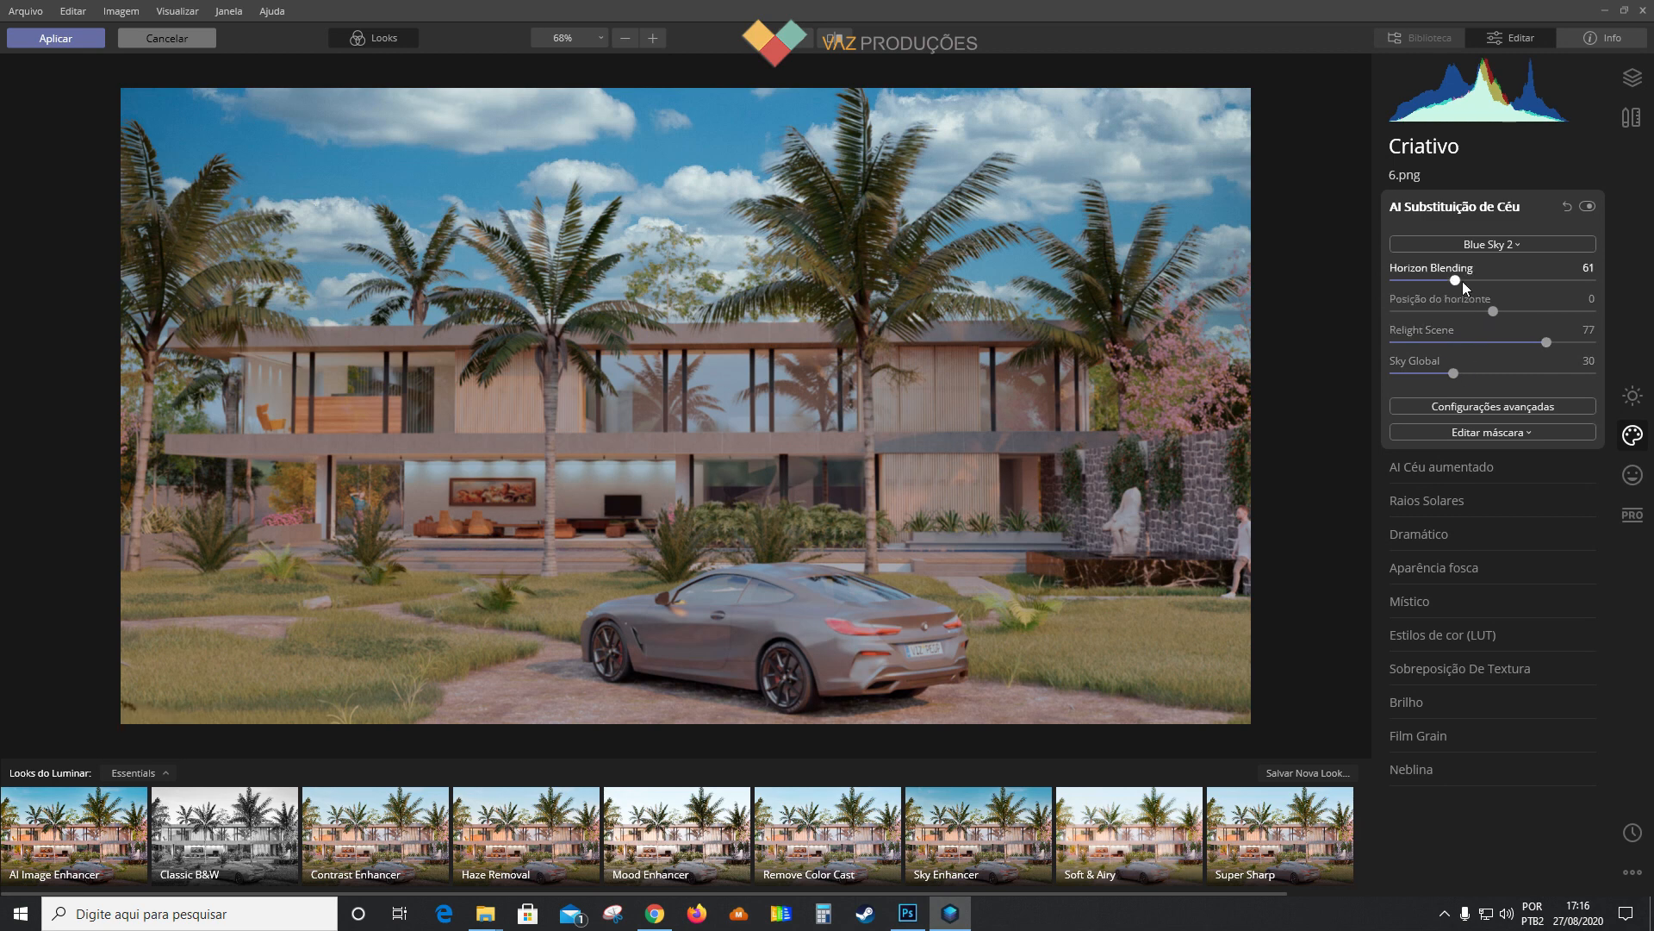
mouse_move(1462, 281)
left_mouse_down()
mouse_move(1498, 277)
mouse_move(1440, 279)
left_mouse_up()
Step: Set the Sky Global value of the replaced sky to 55
left_click_drag(1456, 373, 1407, 372)
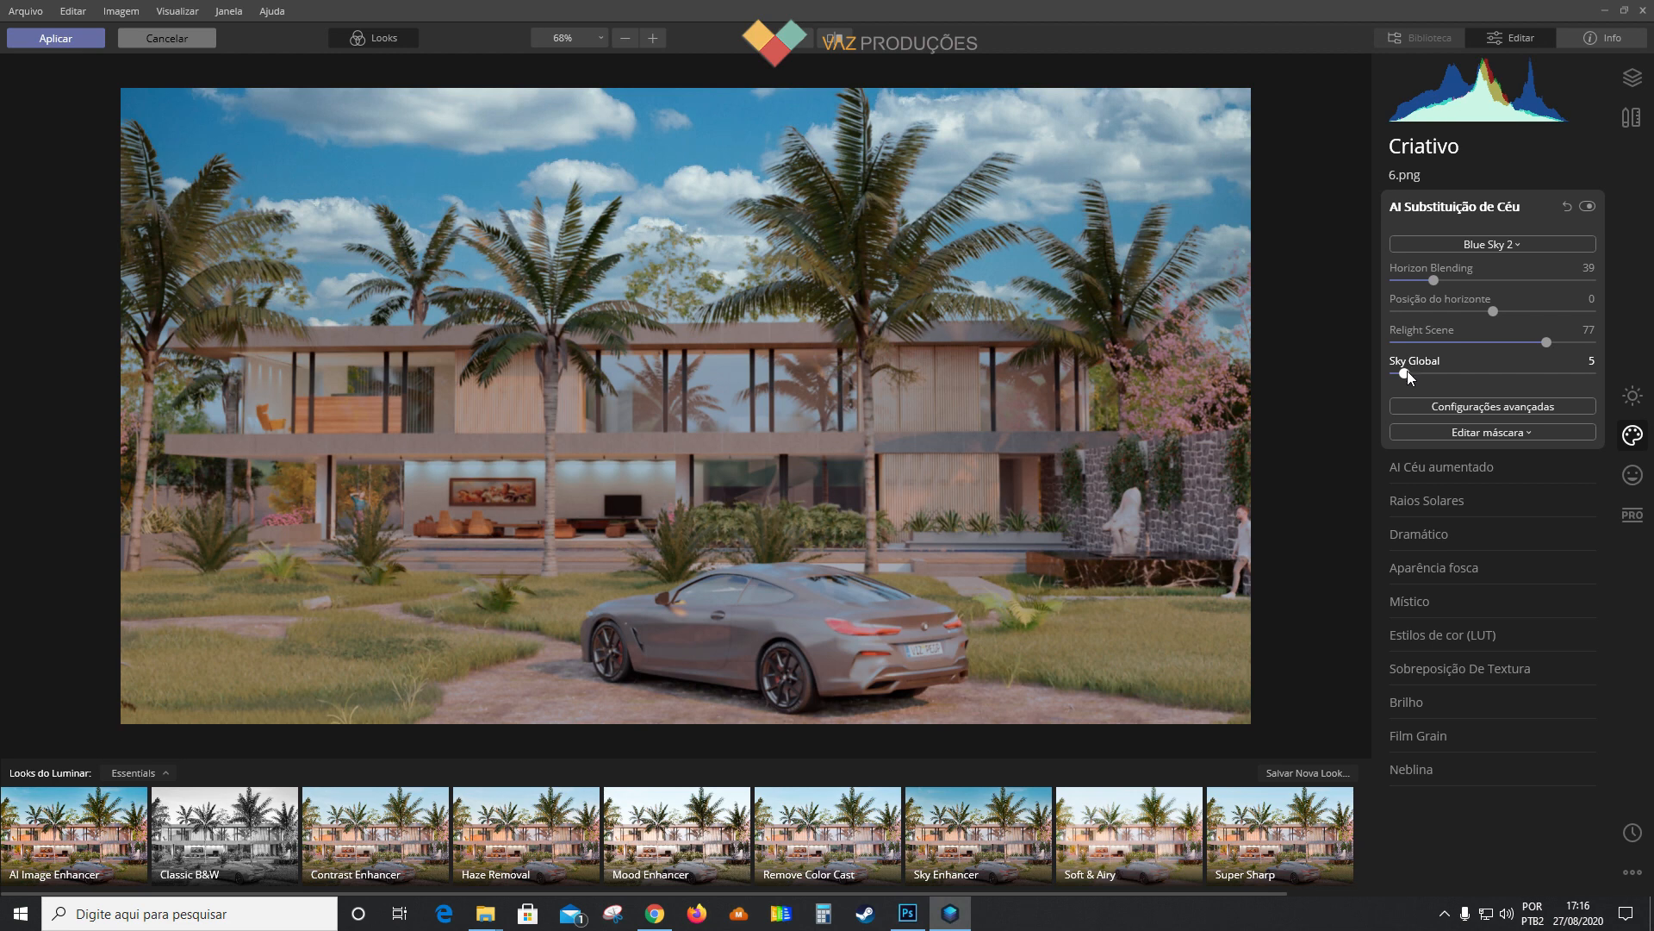
left_click_drag(1408, 371, 1484, 372)
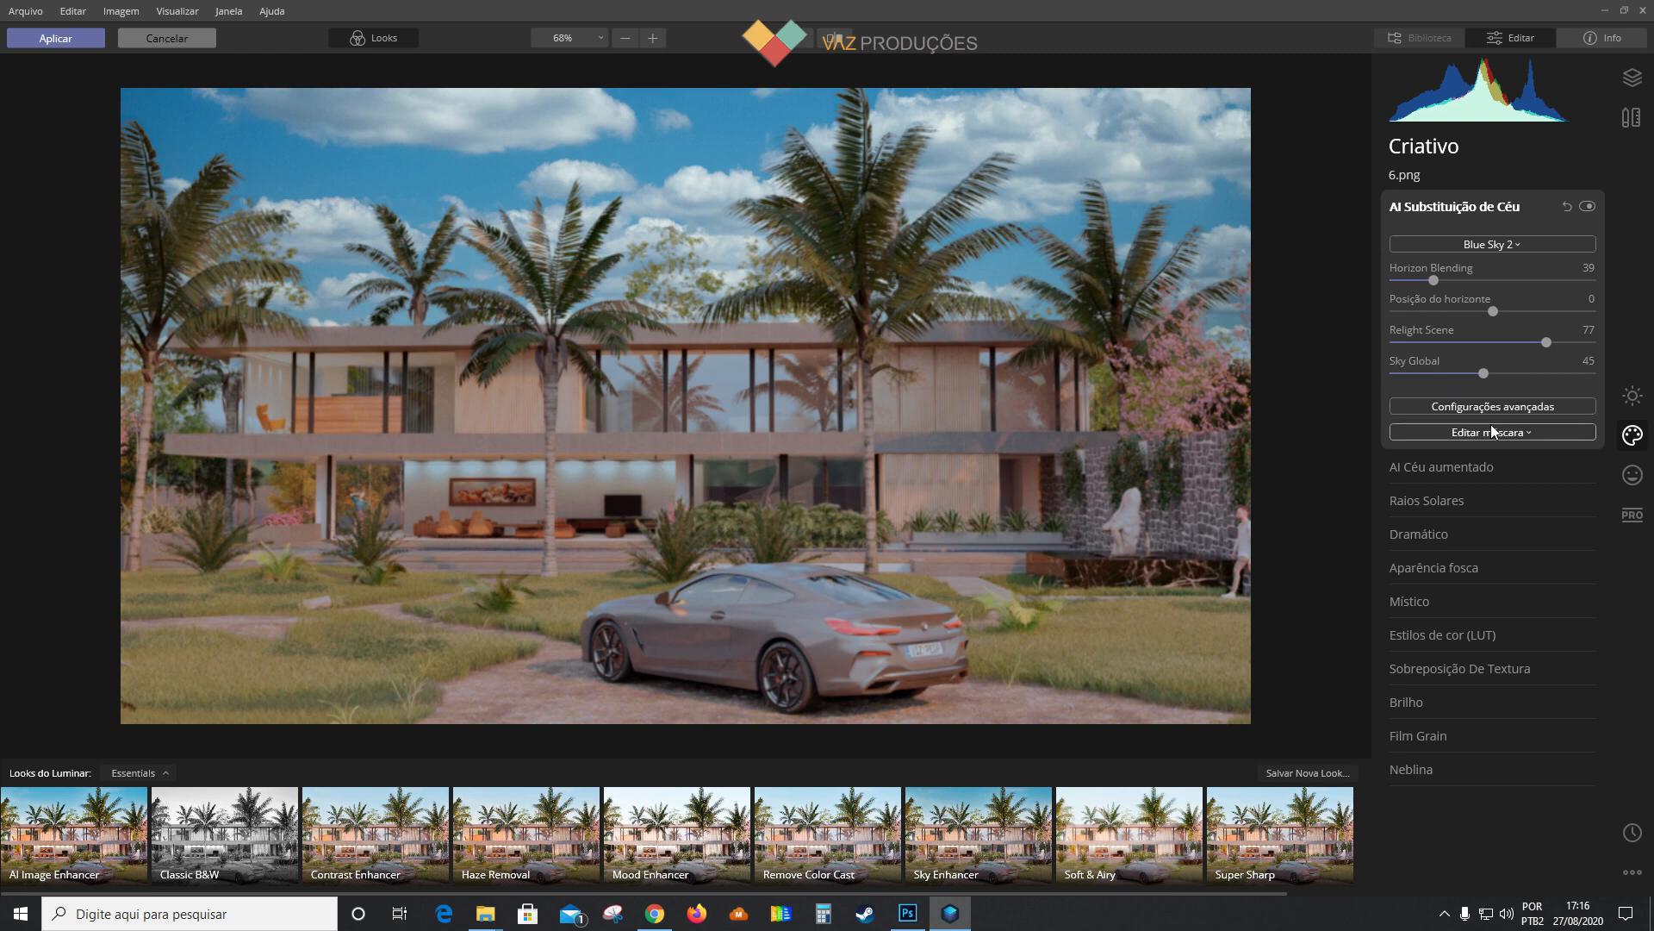
left_click_drag(1484, 376, 1505, 376)
Step: Set Bruma Atmosférica to 58 in the advanced sky replacement settings
left_click(1500, 411)
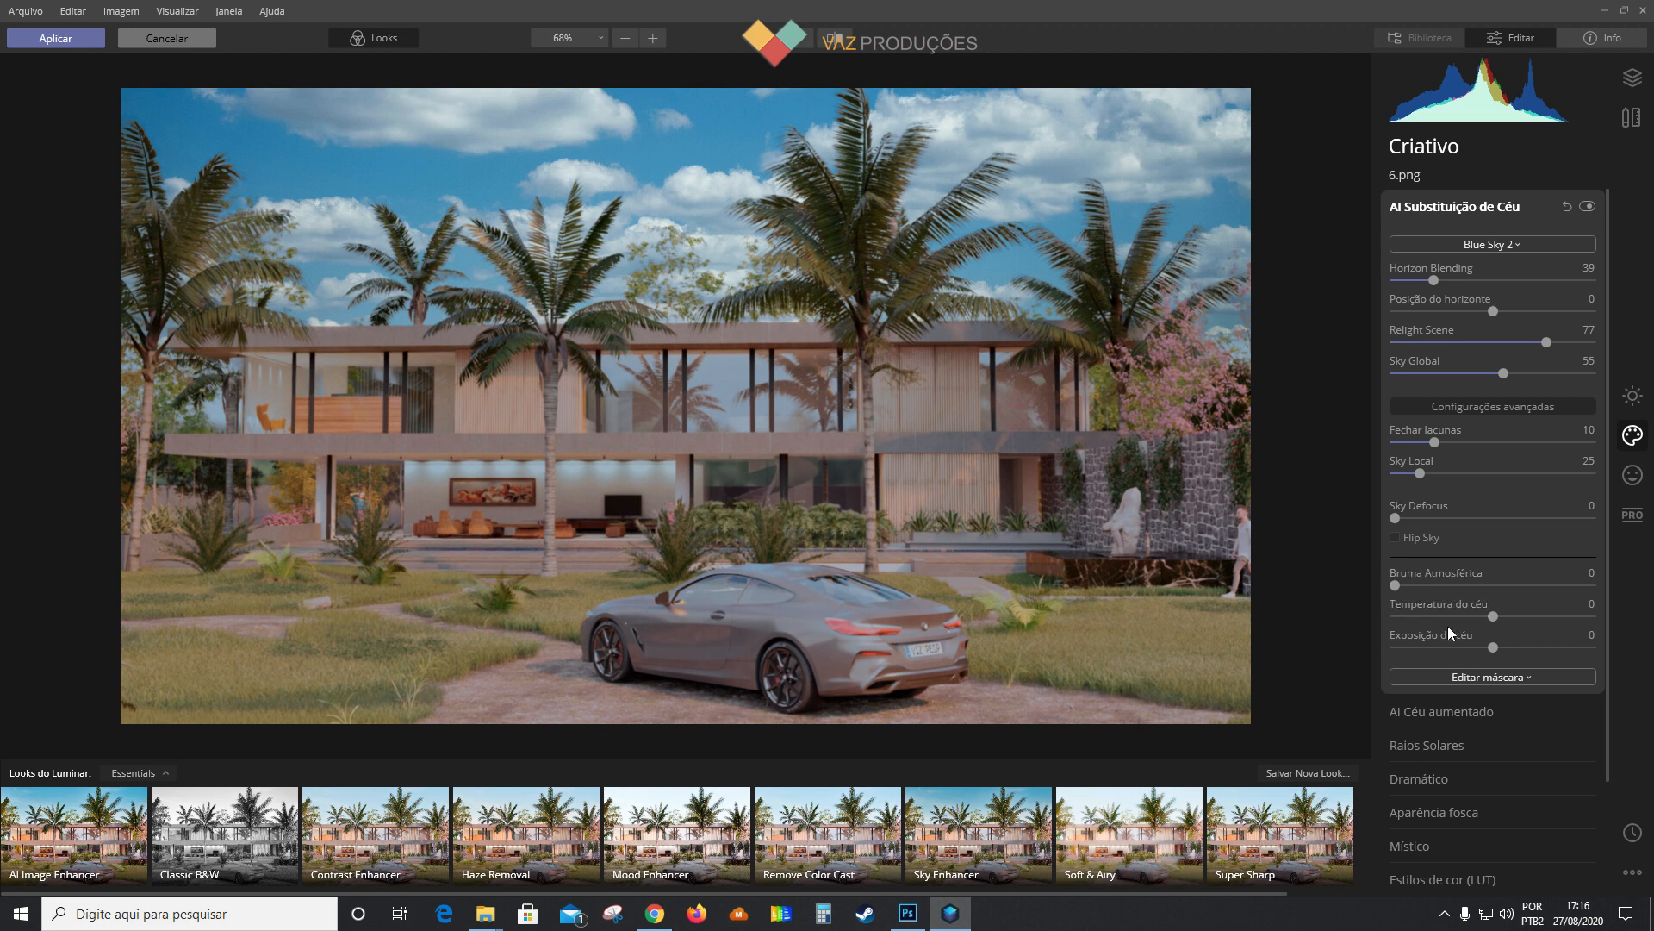
left_click_drag(1396, 586, 1451, 582)
left_click_drag(1481, 585, 1514, 586)
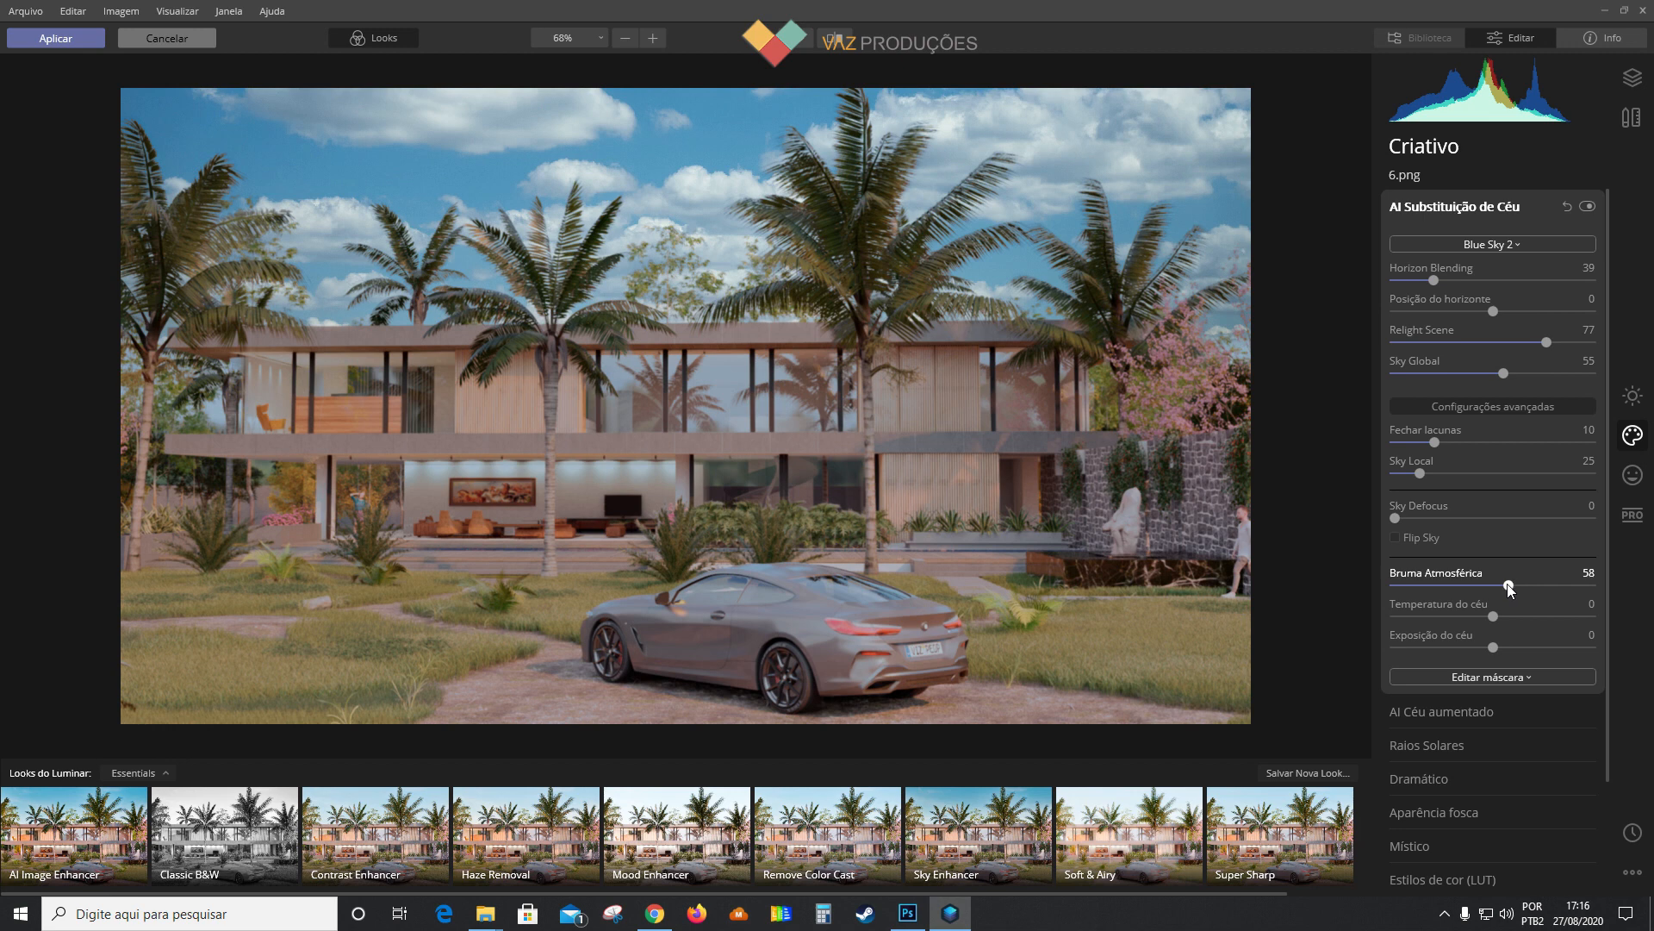
Step: Set Temperatura do céu to 28 and Exposição do céu to 50
mouse_move(1493, 616)
left_mouse_down()
mouse_move(1444, 615)
mouse_move(1543, 617)
mouse_move(1520, 619)
left_mouse_up()
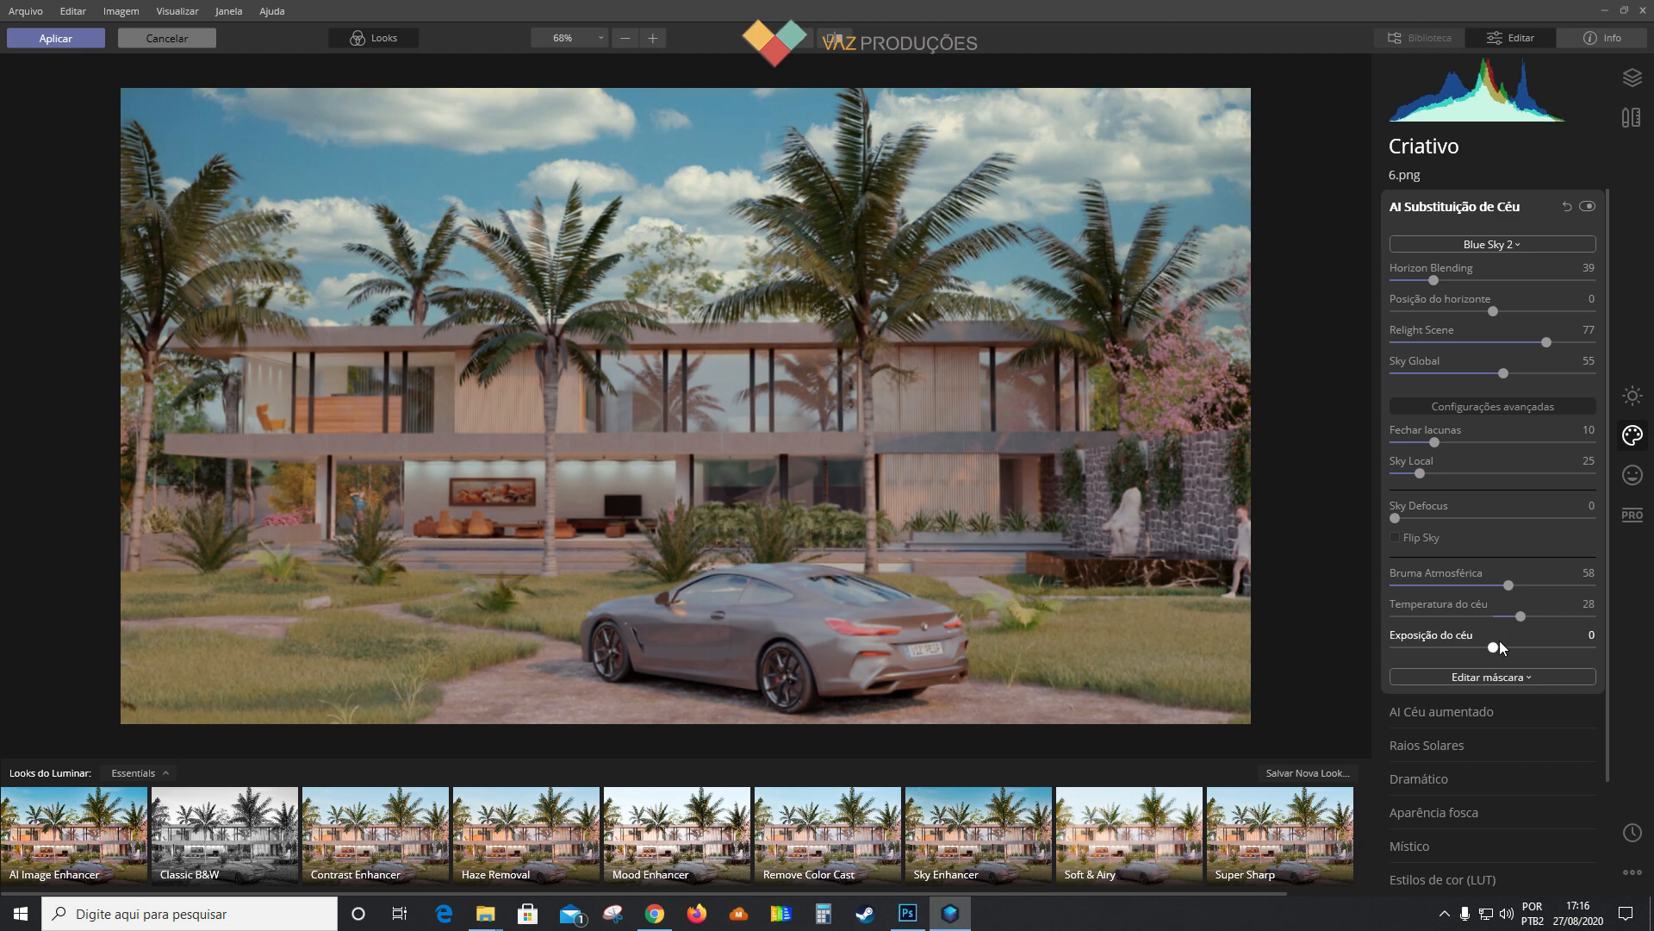
left_click_drag(1488, 653, 1536, 652)
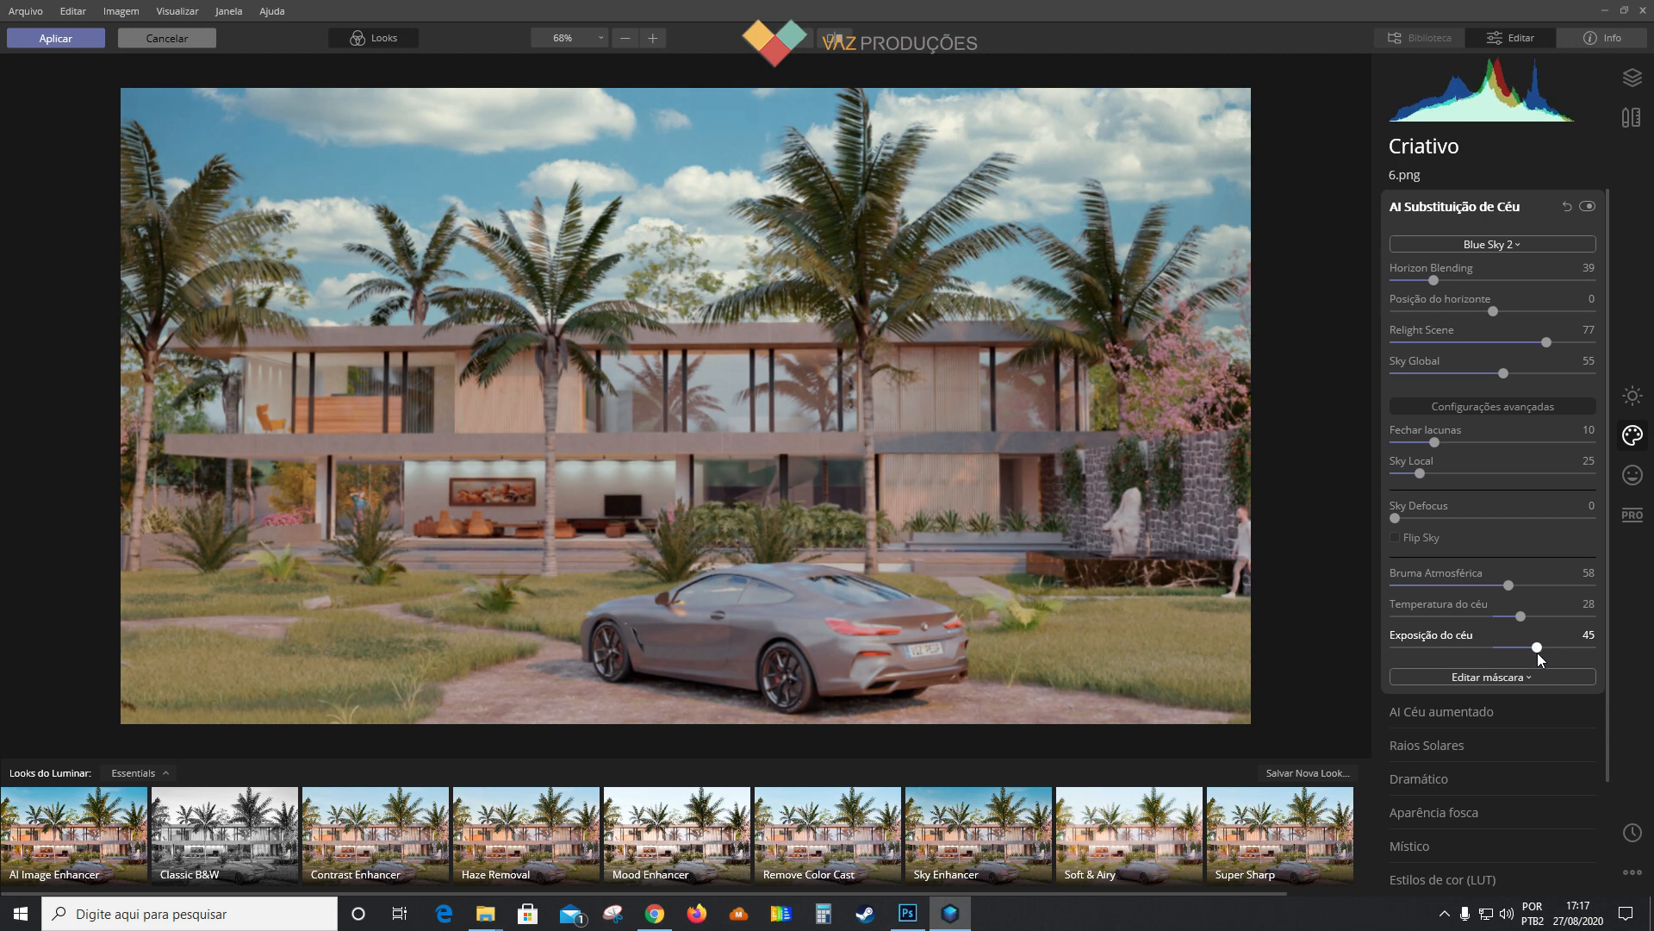
left_click_drag(1539, 648, 1544, 649)
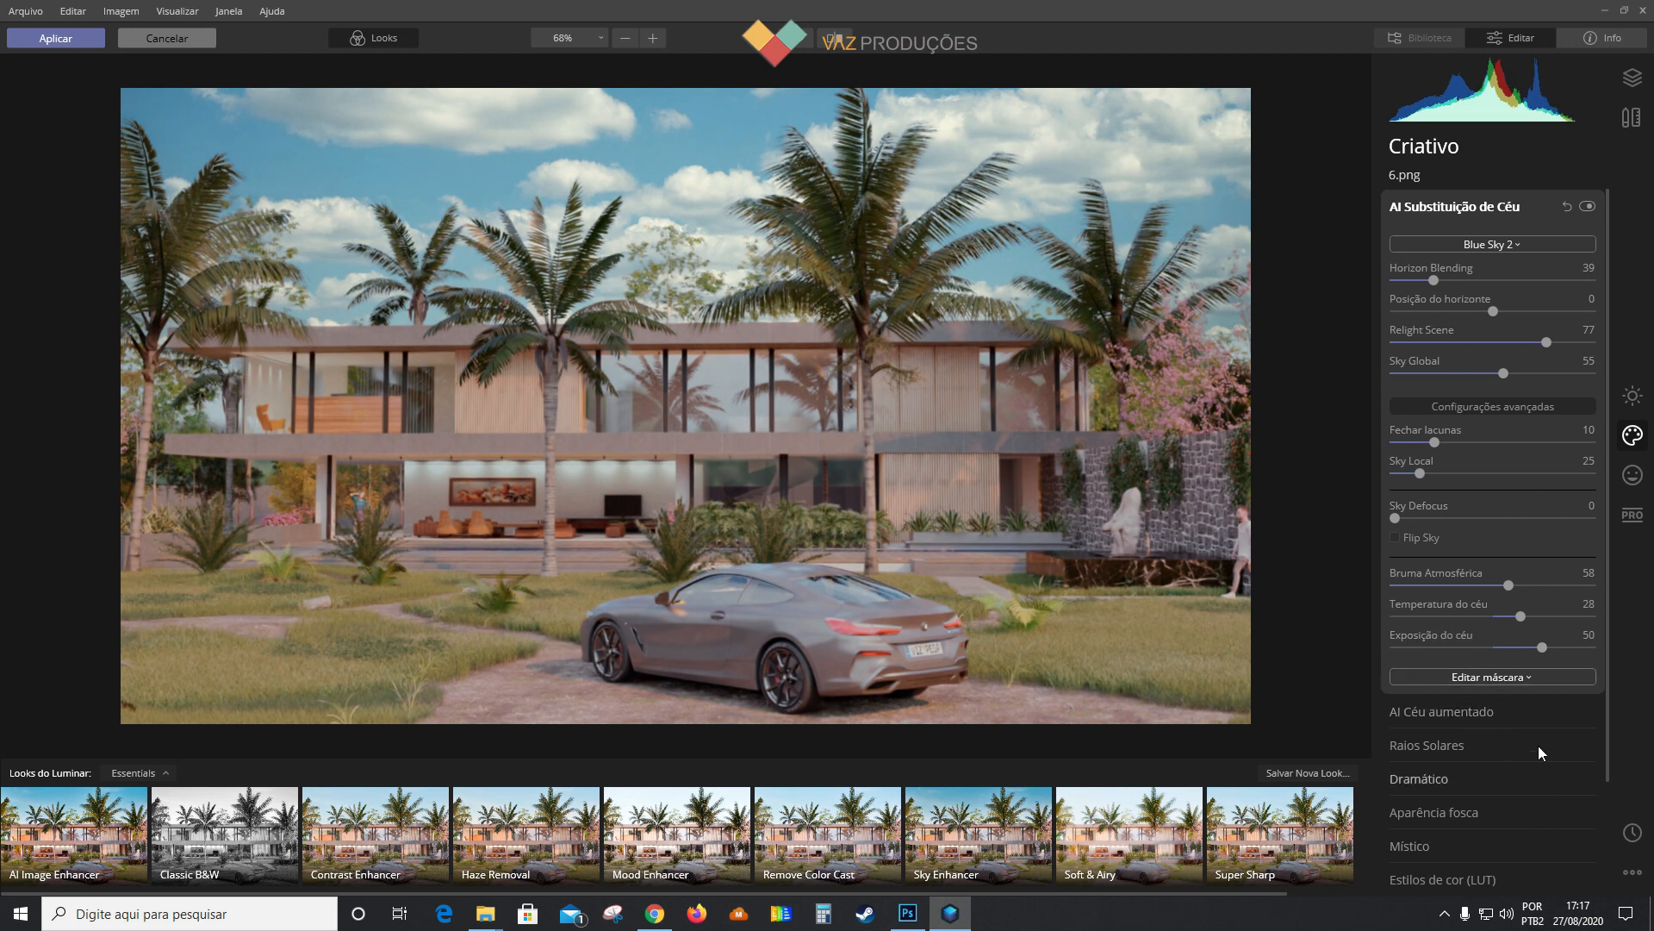
Step: Apply the sky edits to return to Photoshop, and place the original 6.png render as a layer above Camada 0
left_click(38, 40)
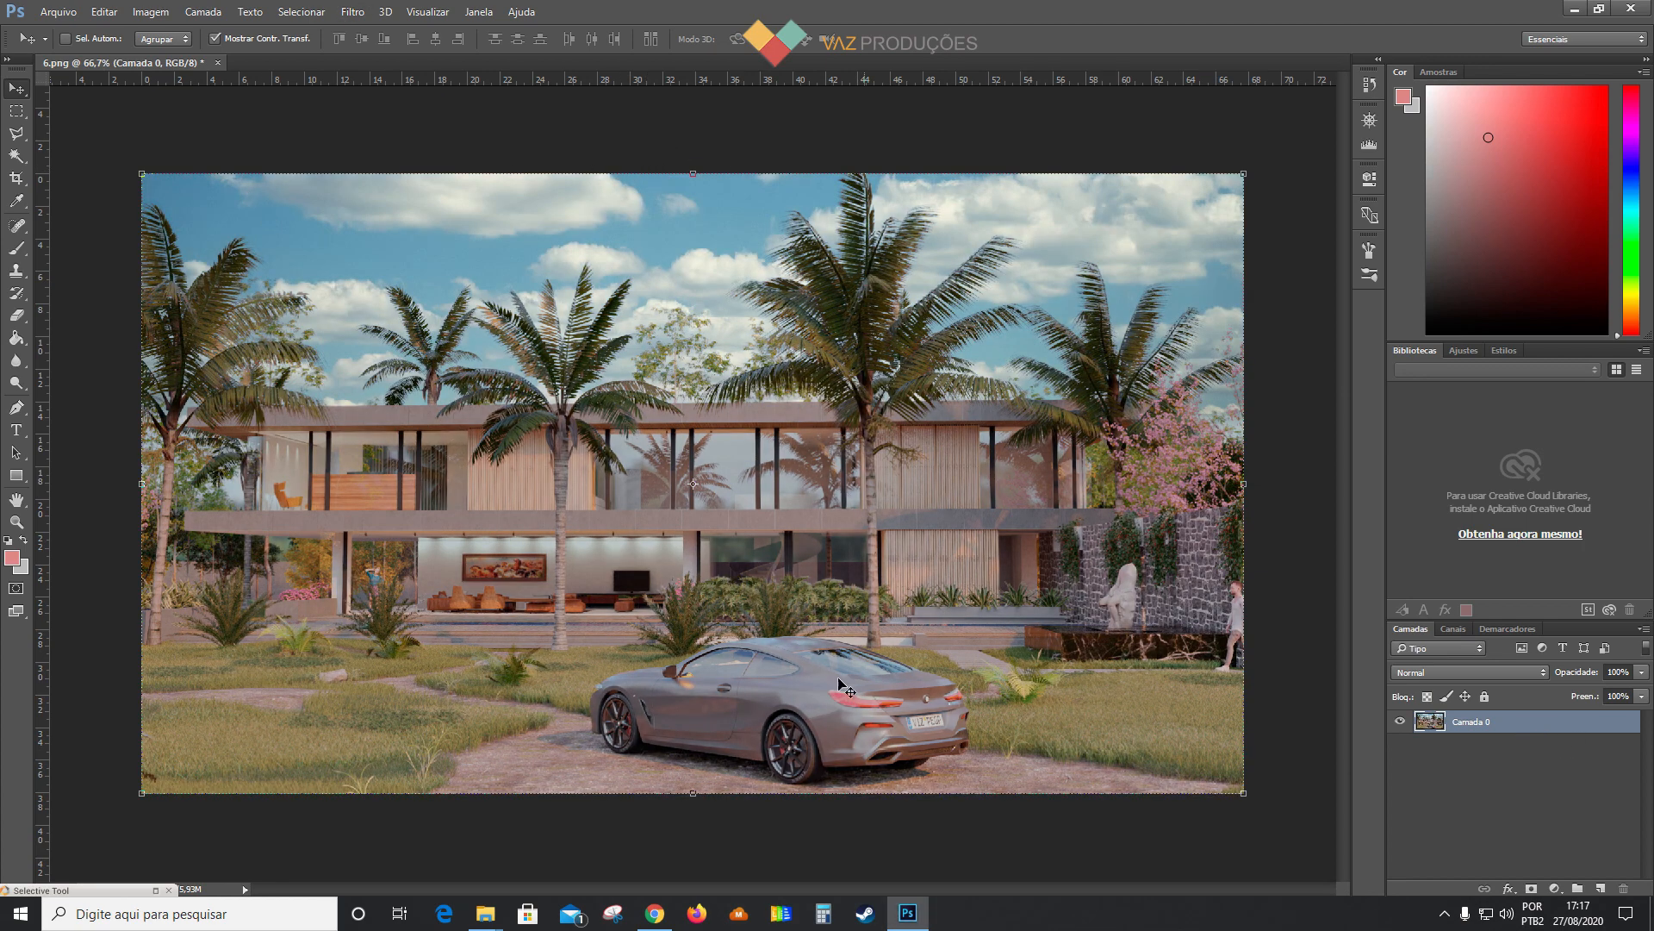
mouse_move(485, 920)
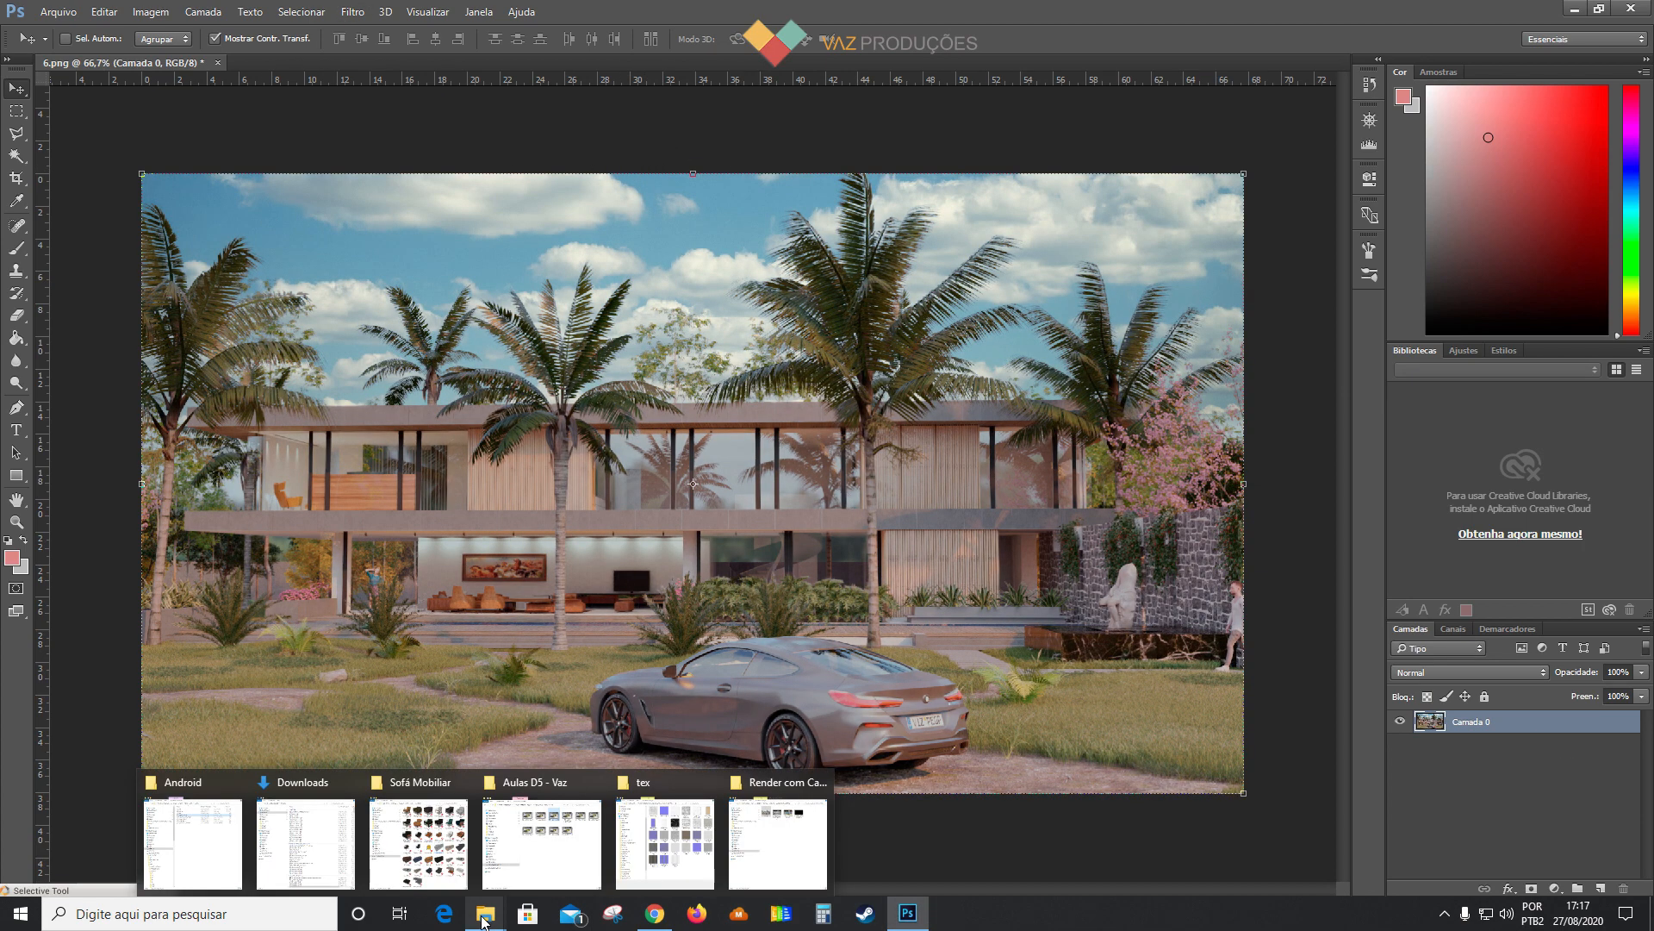
left_click(778, 840)
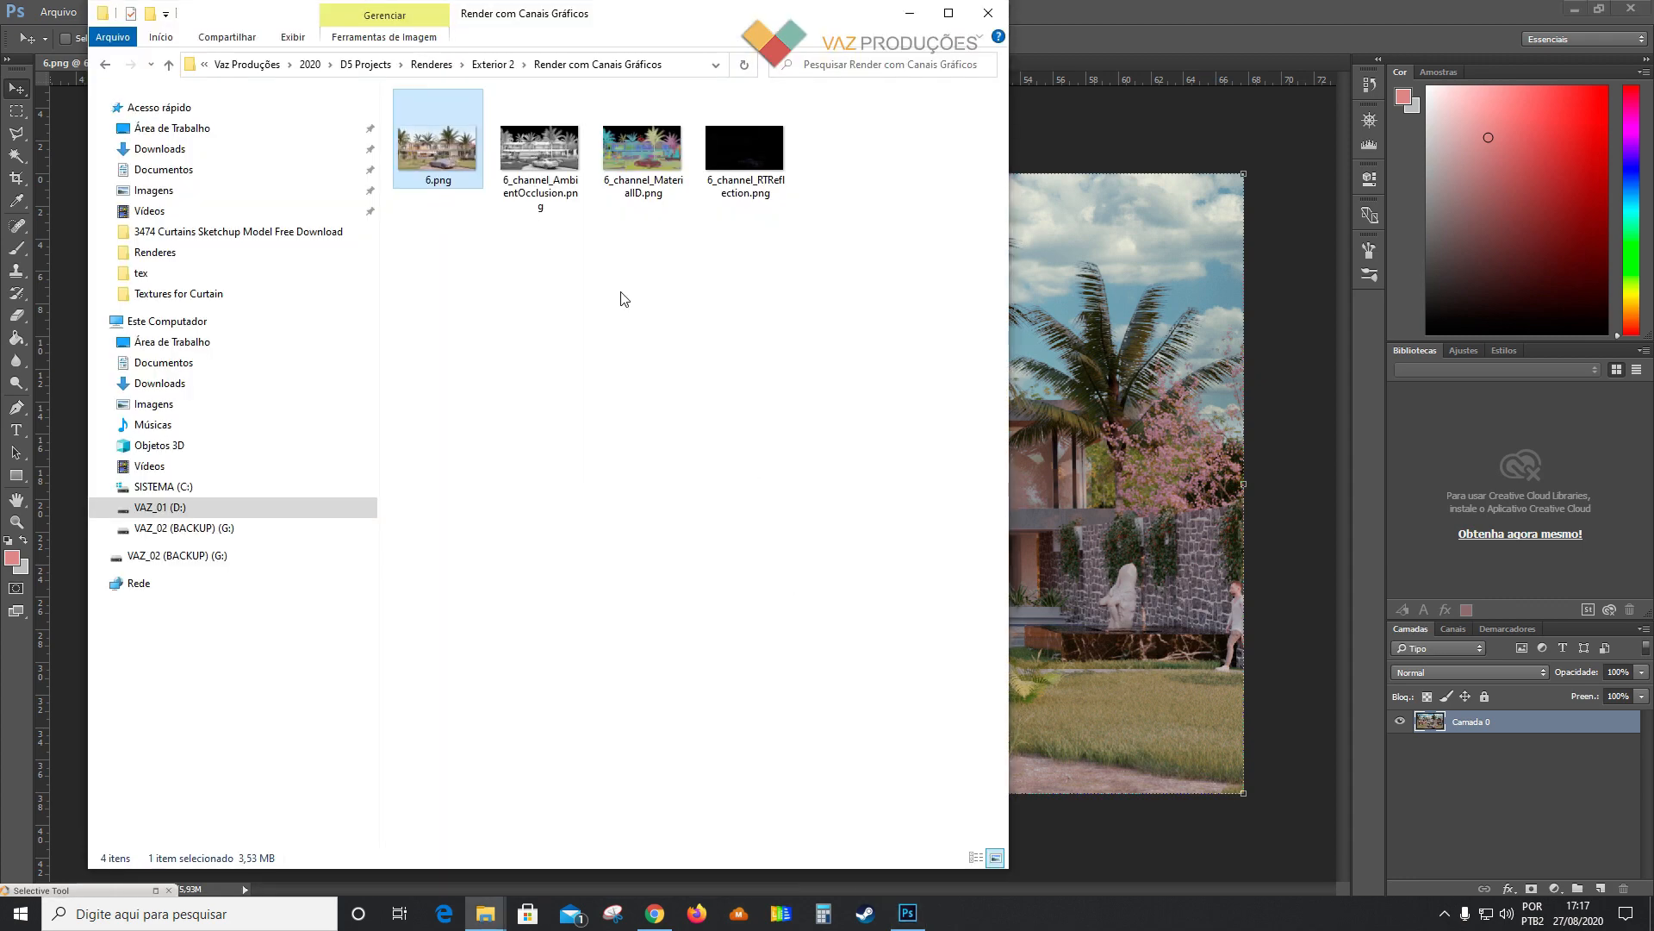
left_click_drag(468, 157, 1068, 455)
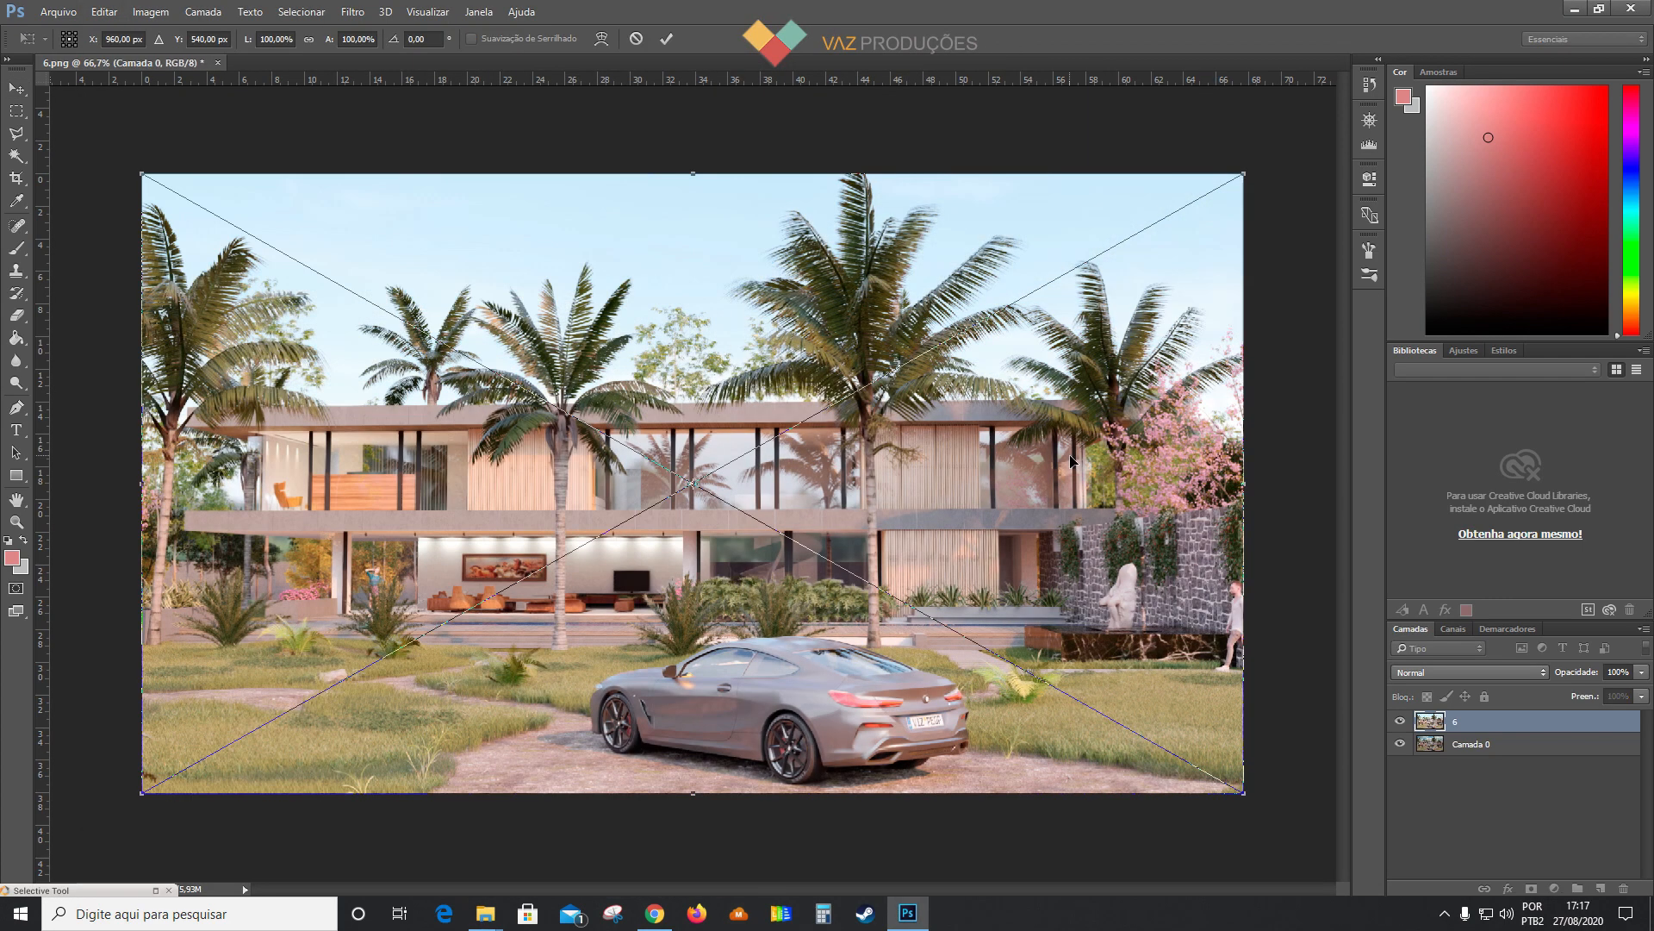
key("Return")
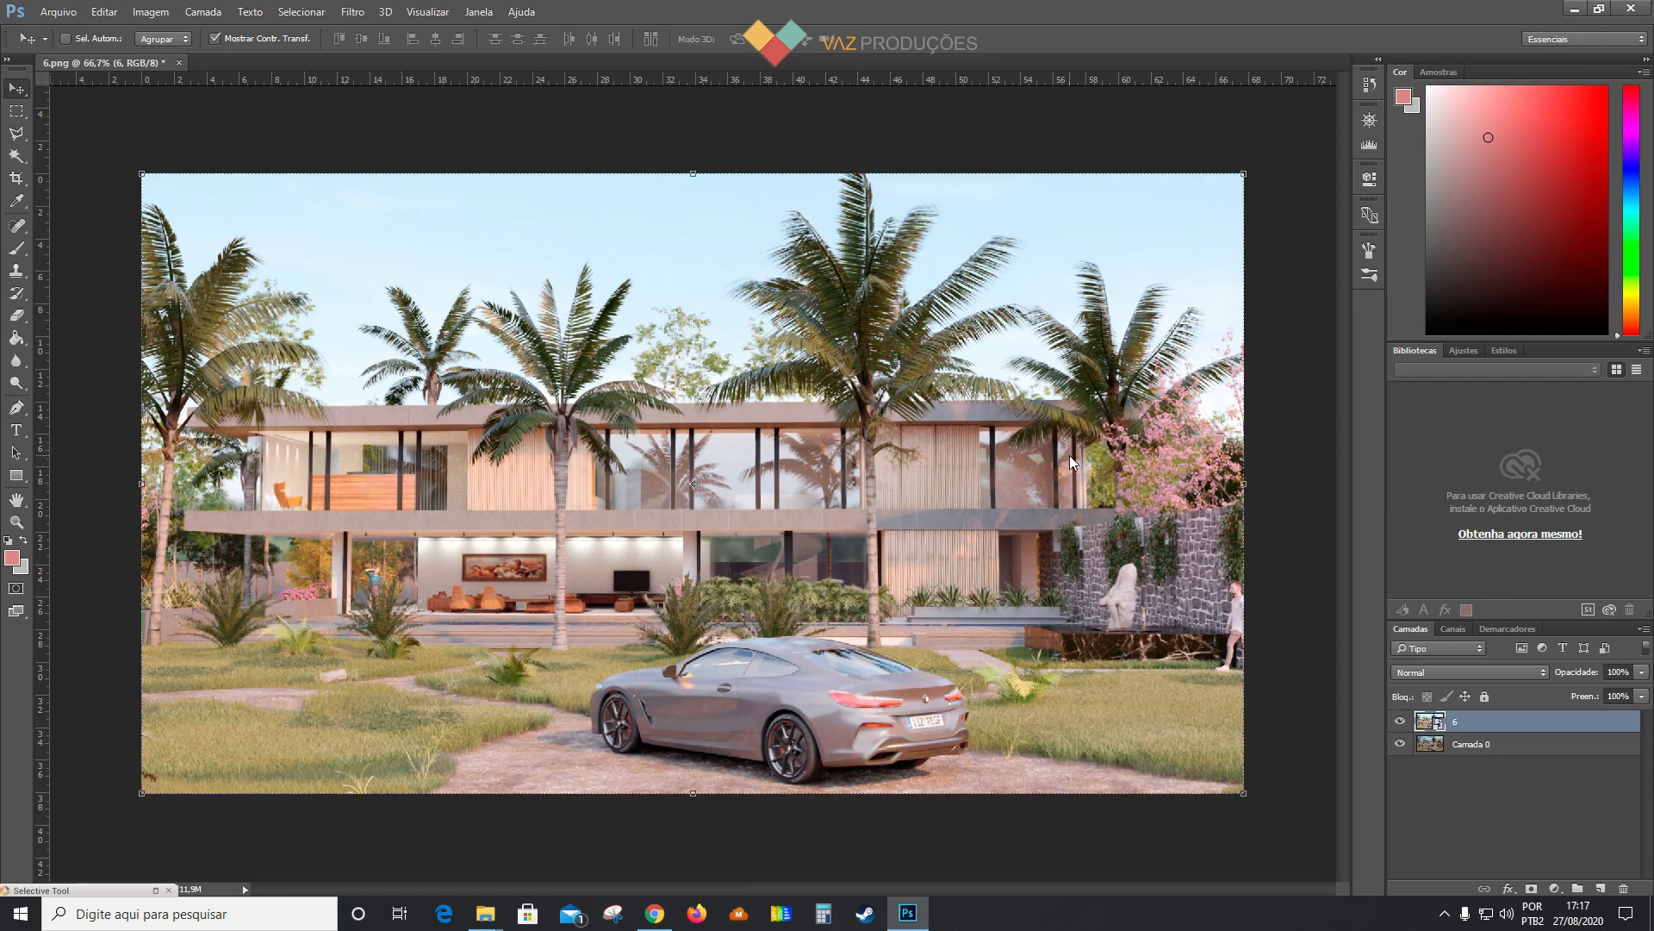
Step: Toggle the visibility of layer 6 repeatedly to compare the original render with the new sky, leaving it hidden
left_click(1400, 721)
left_click(1401, 722)
left_click(1401, 722)
left_click(1400, 722)
left_click(1400, 722)
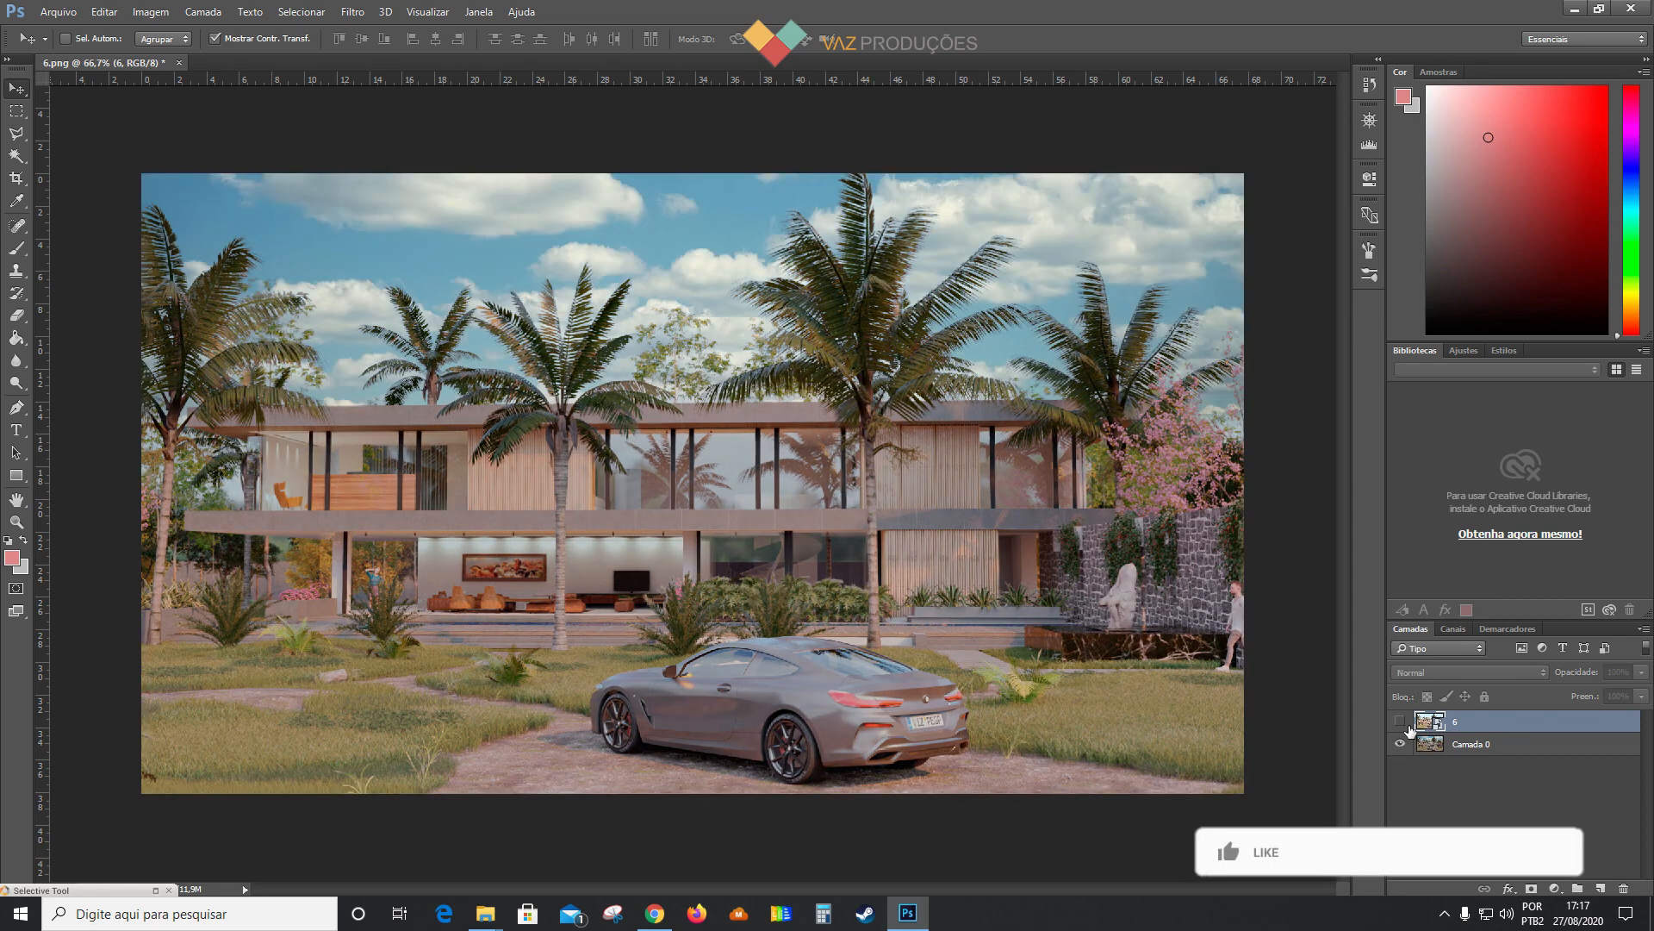
left_click(1401, 722)
left_click(1404, 724)
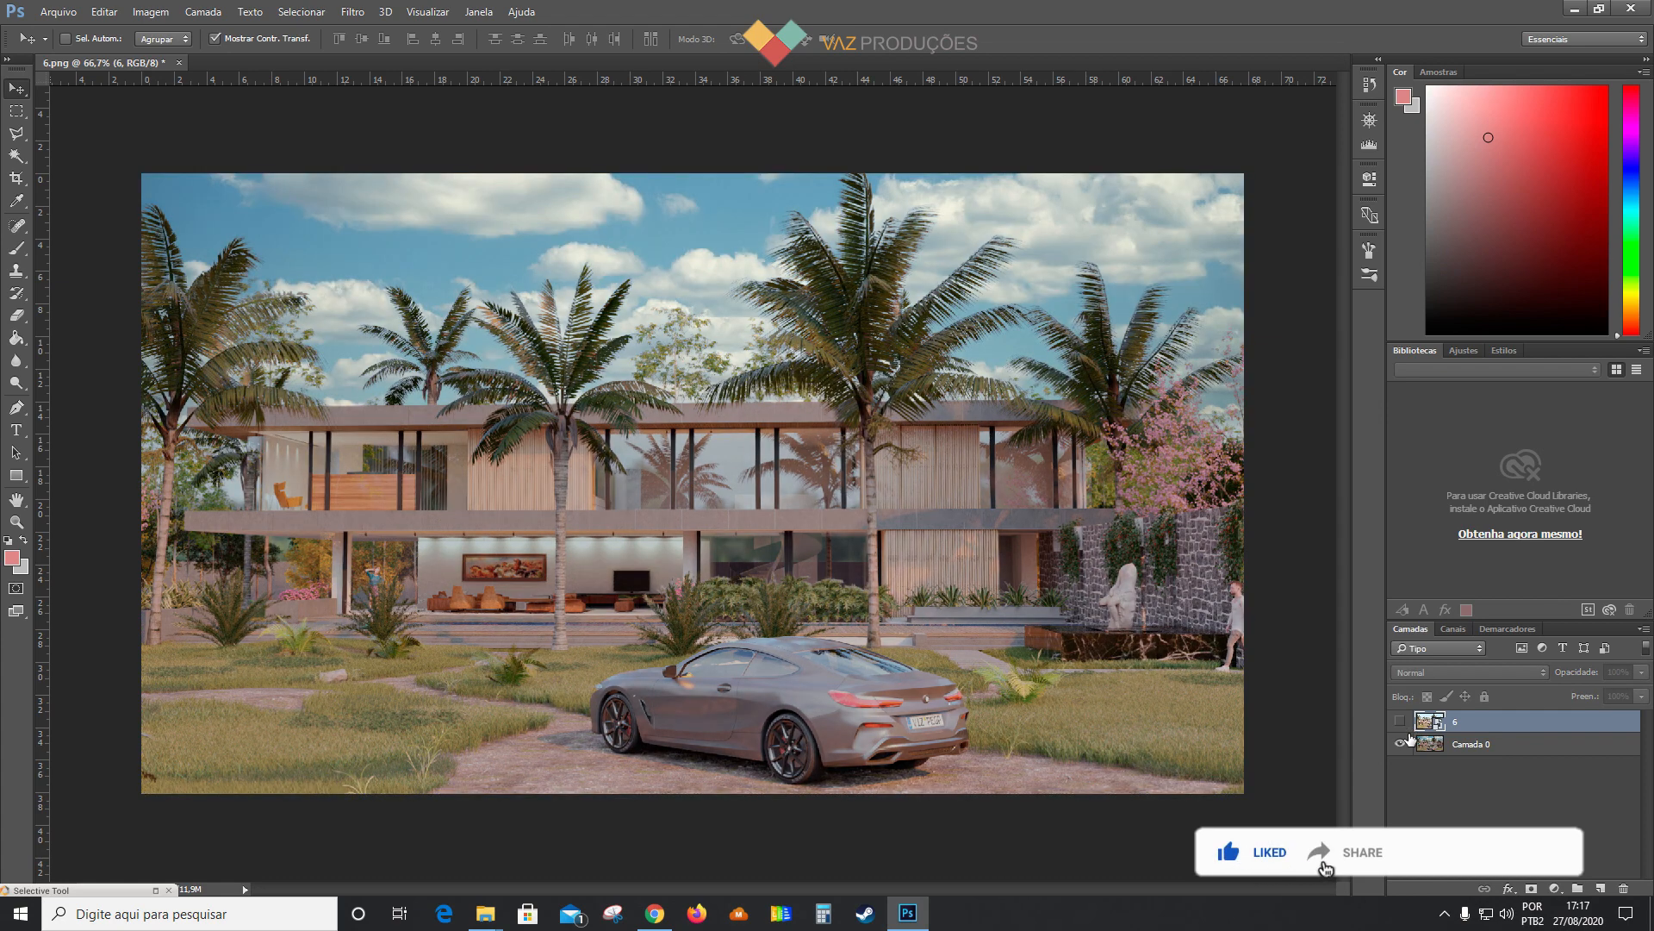